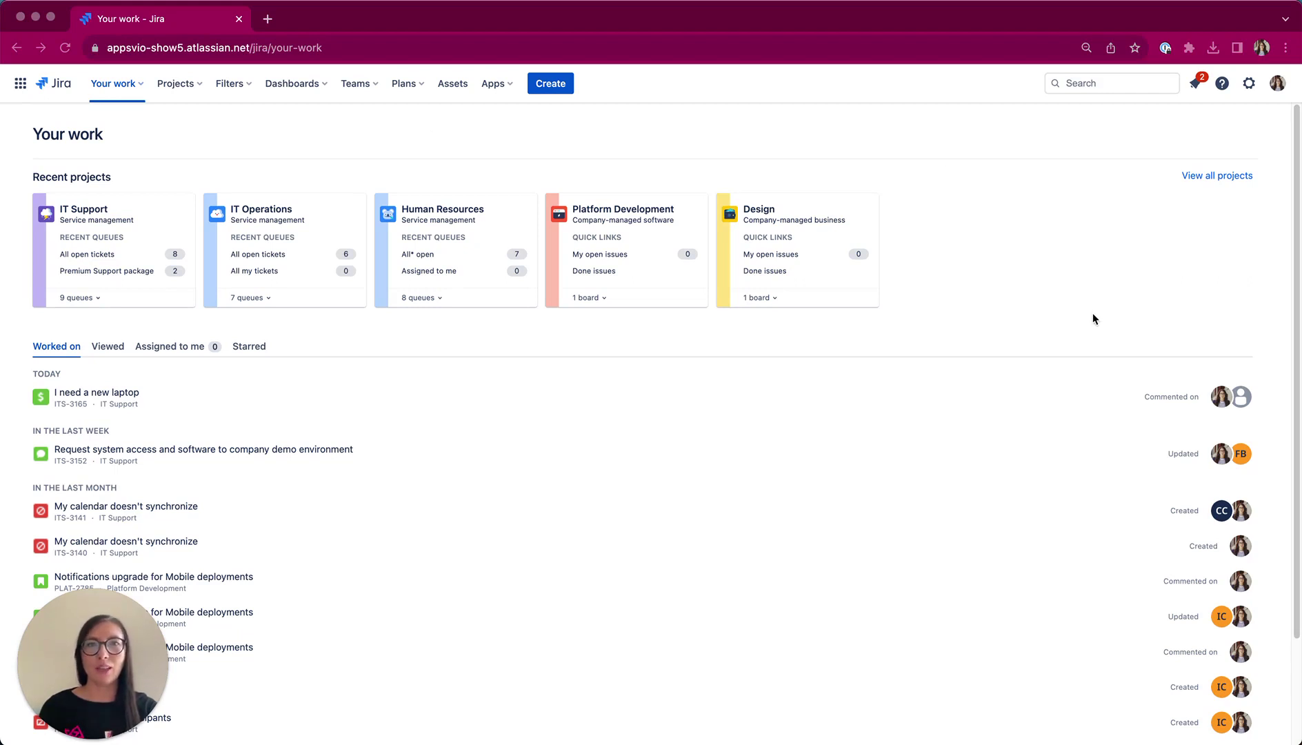
Go to Apps > Customers and Organizations > App Settings > Forms to reach the Design a form page
{"action": "left_click", "coordinate": [504, 91]}
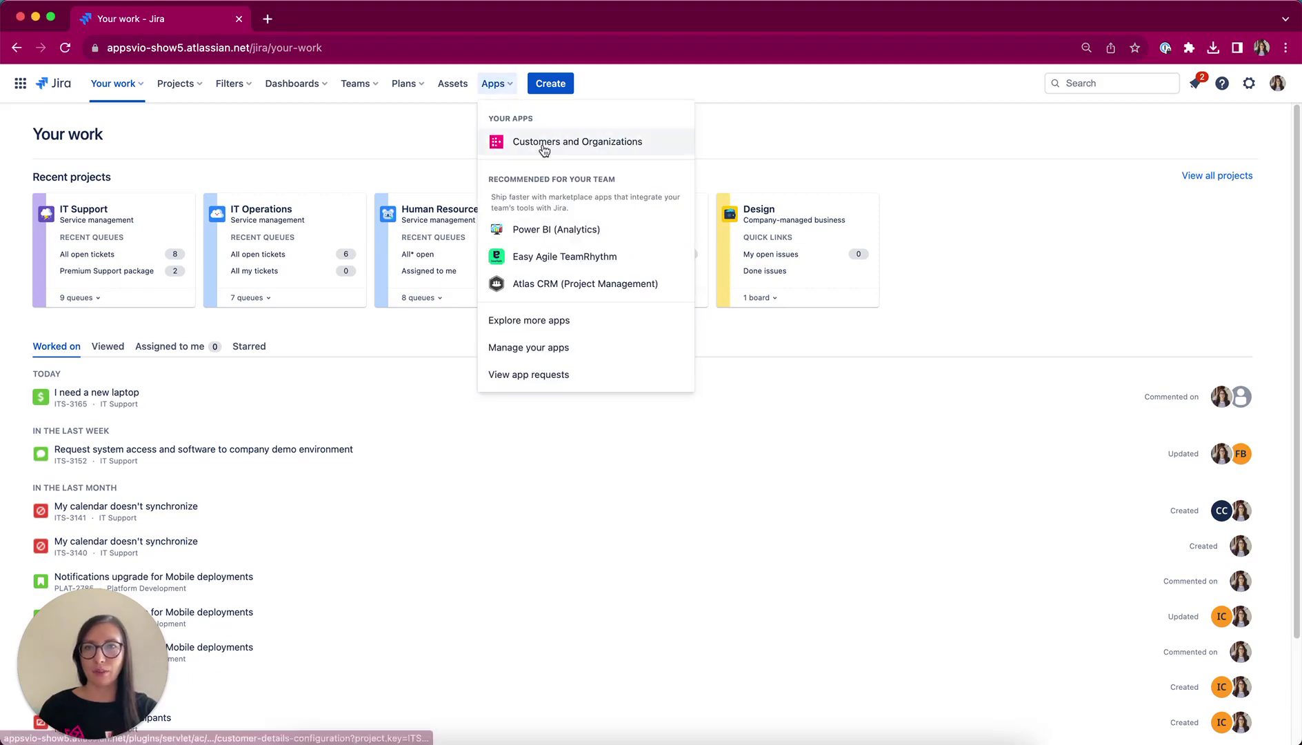
{"action": "left_click", "coordinate": [545, 145]}
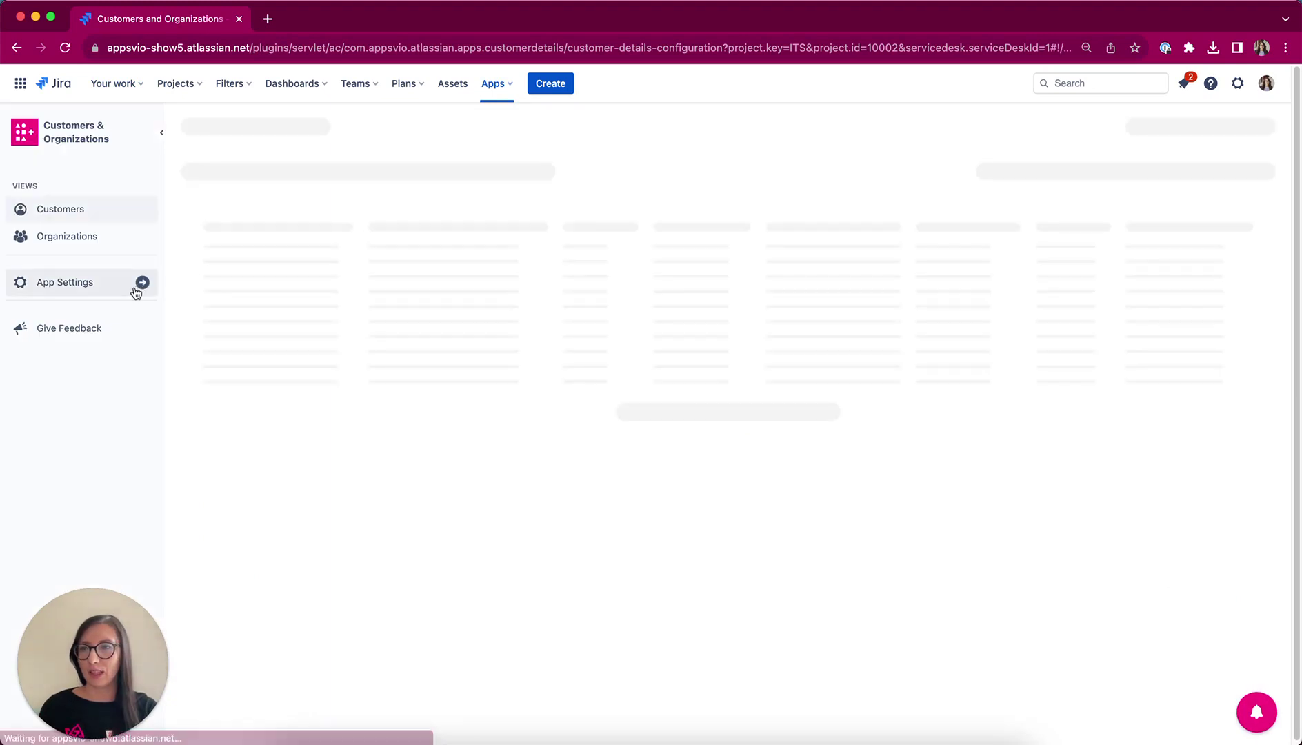
{"action": "left_click", "coordinate": [103, 290]}
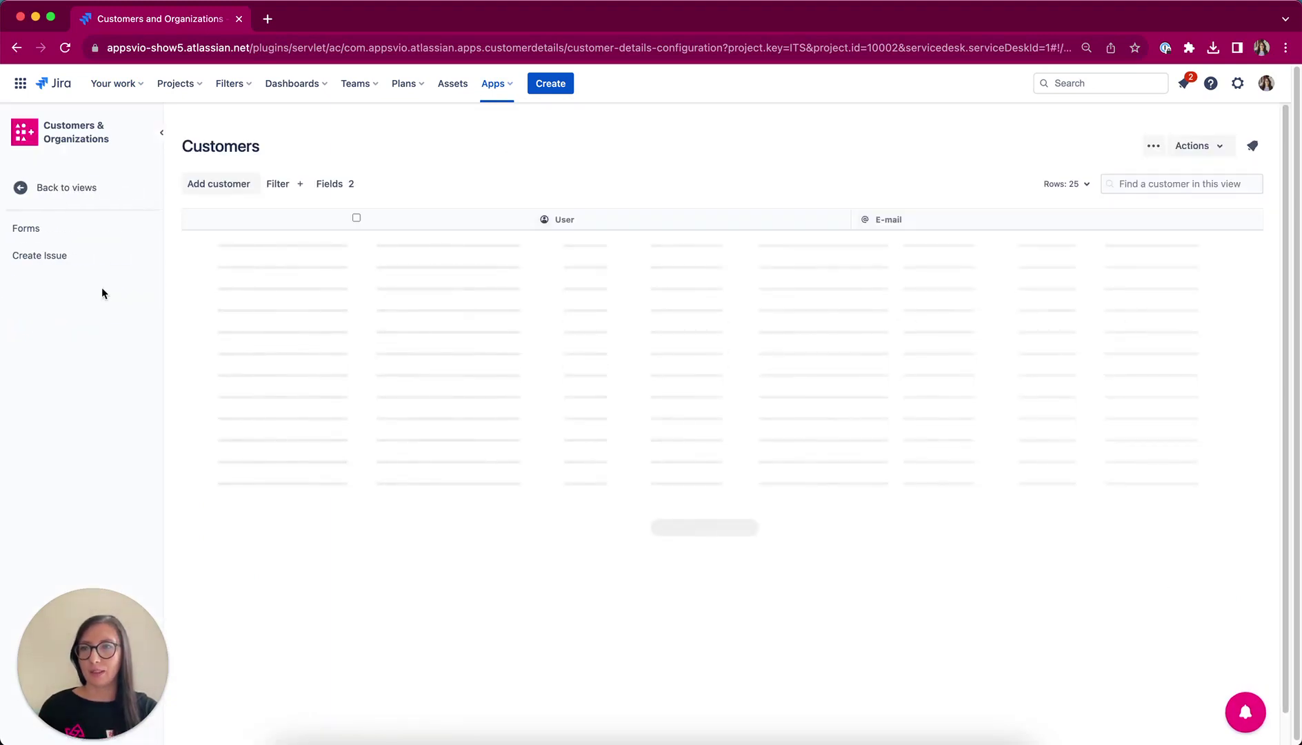
{"action": "left_click", "coordinate": [102, 228]}
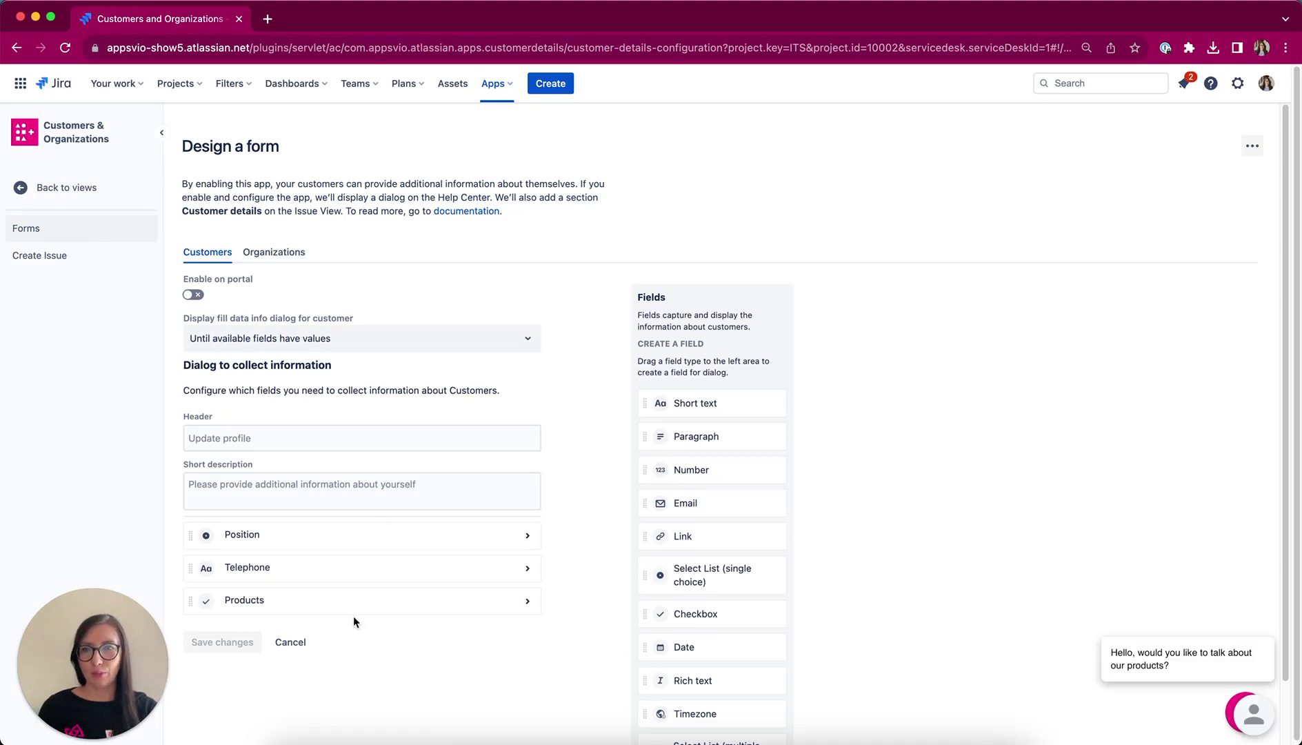
{"action": "scroll", "coordinate": [493, 613], "scroll_direction": "down", "scroll_amount": 2}
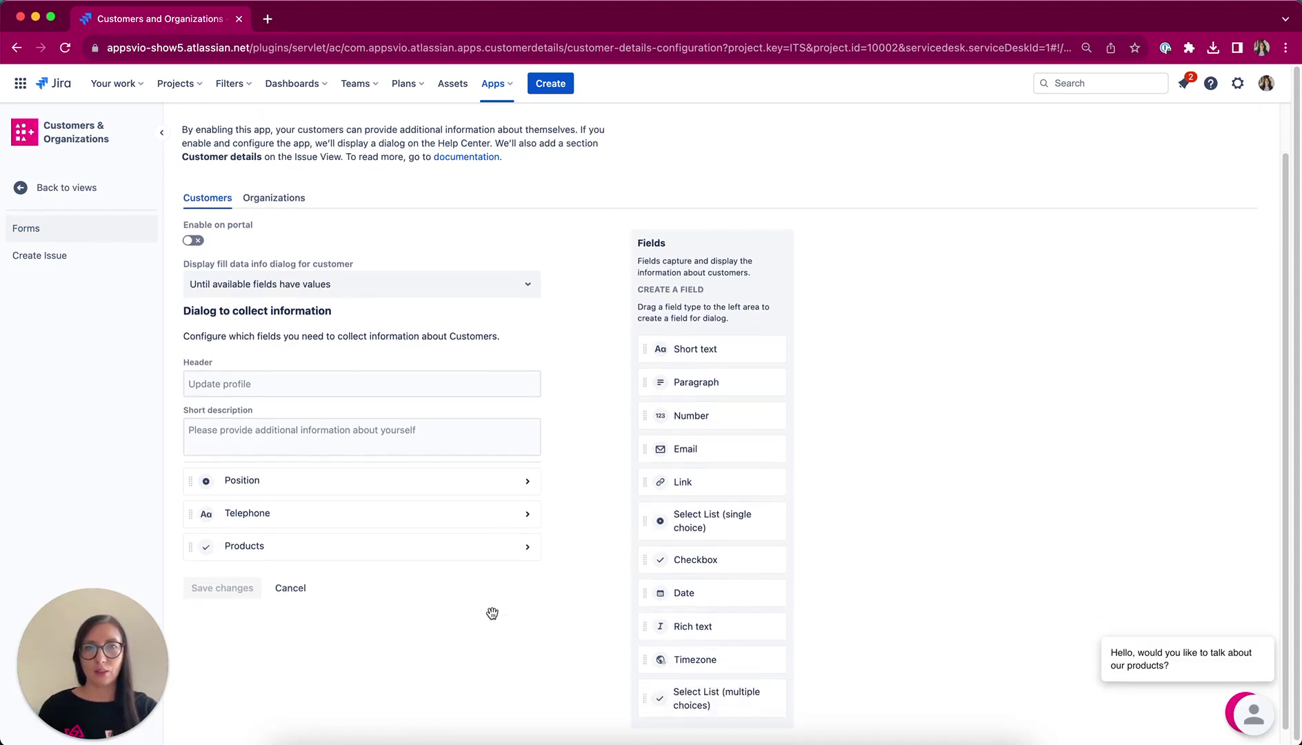
{"action": "left_click", "coordinate": [524, 551]}
{"action": "scroll", "coordinate": [334, 646], "scroll_direction": "down", "scroll_amount": 3}
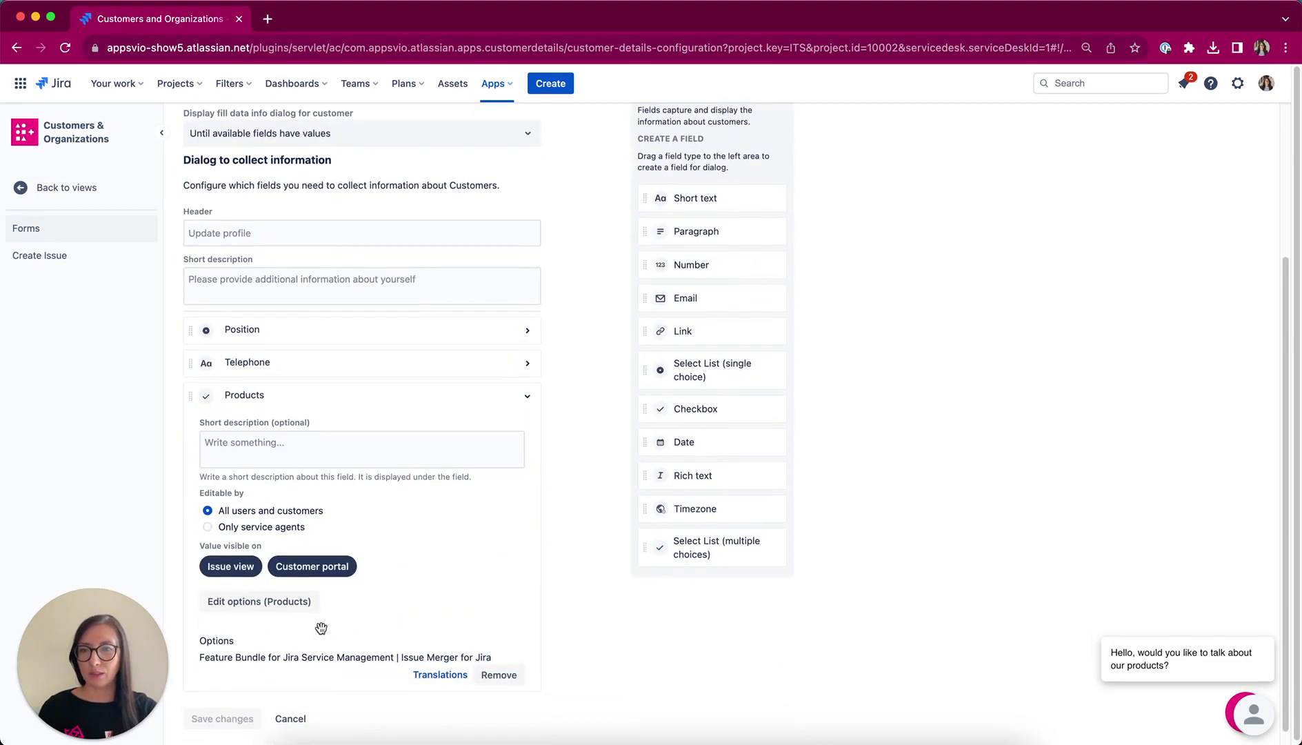
{"action": "left_click", "coordinate": [528, 396]}
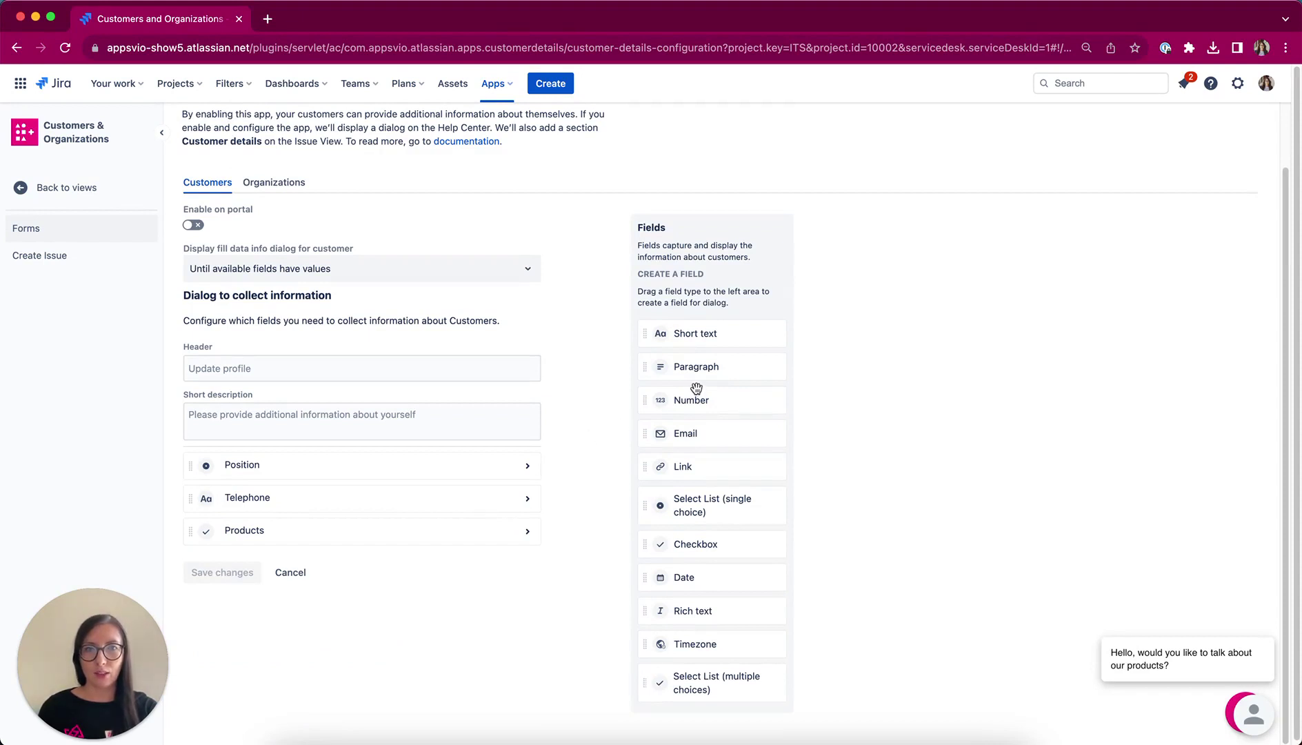
Add a Short text field below Products and name it Skype nickname
{"action": "left_click_drag", "start_coordinate": [717, 337], "coordinate": [372, 572]}
{"action": "double_click", "coordinate": [255, 560]}
{"action": "key", "text": "ctrl+a"}
{"action": "type", "text": "Sky"}
{"action": "left_click", "coordinate": [291, 597]}
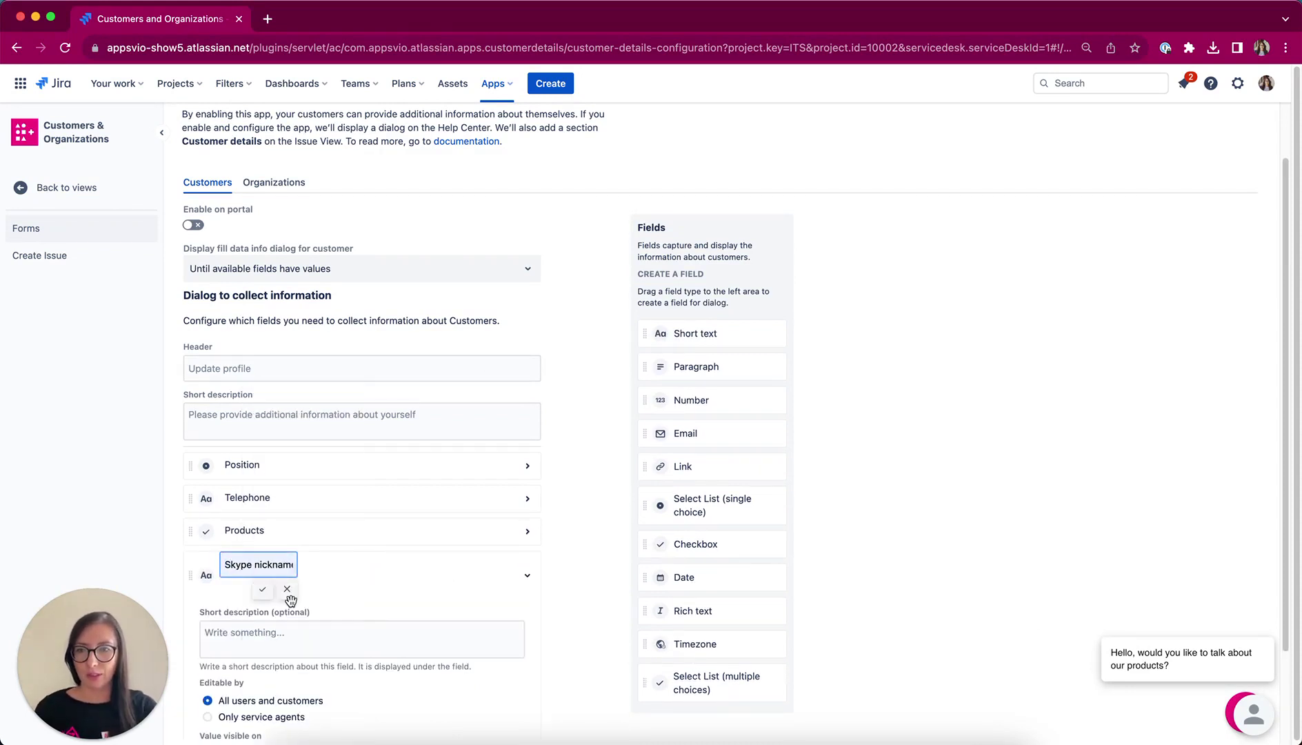
{"action": "left_click", "coordinate": [262, 589]}
Add a Number field below Products and name it License number
{"action": "left_click_drag", "start_coordinate": [737, 410], "coordinate": [349, 571]}
{"action": "left_click", "coordinate": [250, 563]}
{"action": "key", "text": "ctrl+a"}
{"action": "type", "text": "Licen"}
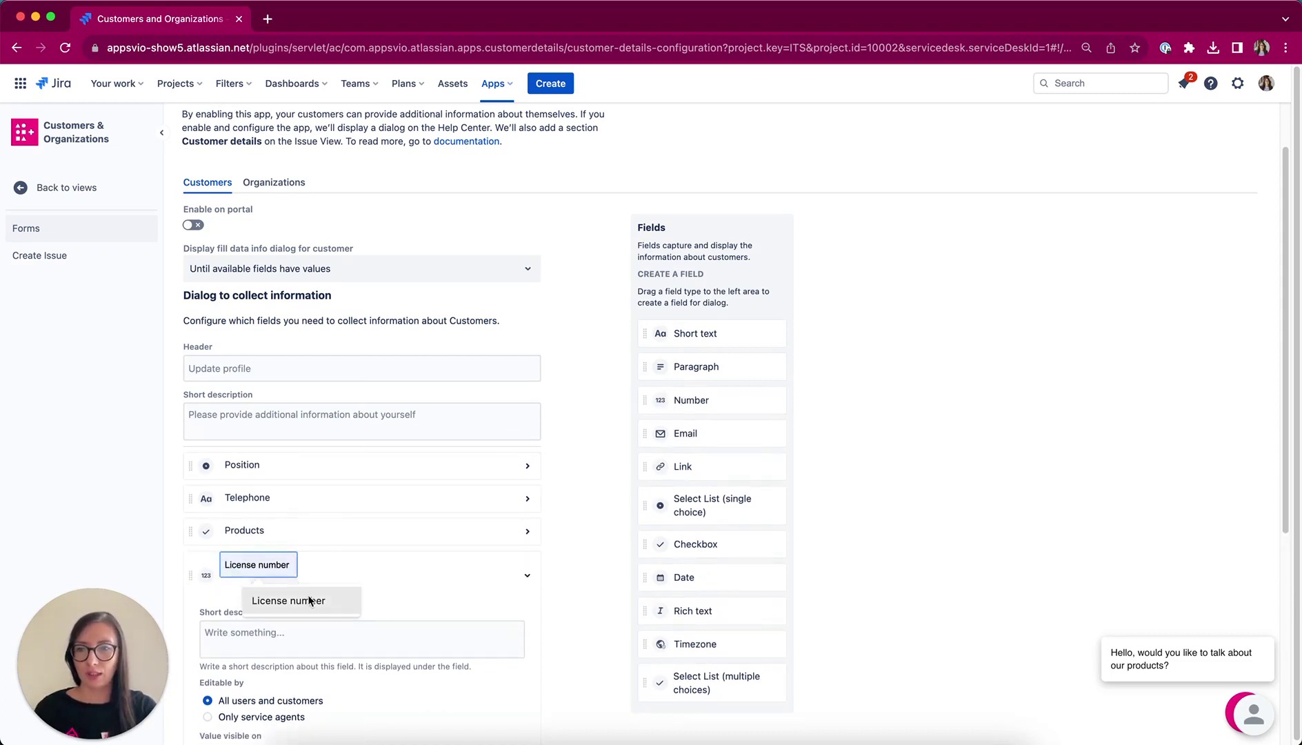
{"action": "left_click", "coordinate": [304, 600]}
{"action": "left_click", "coordinate": [260, 592]}
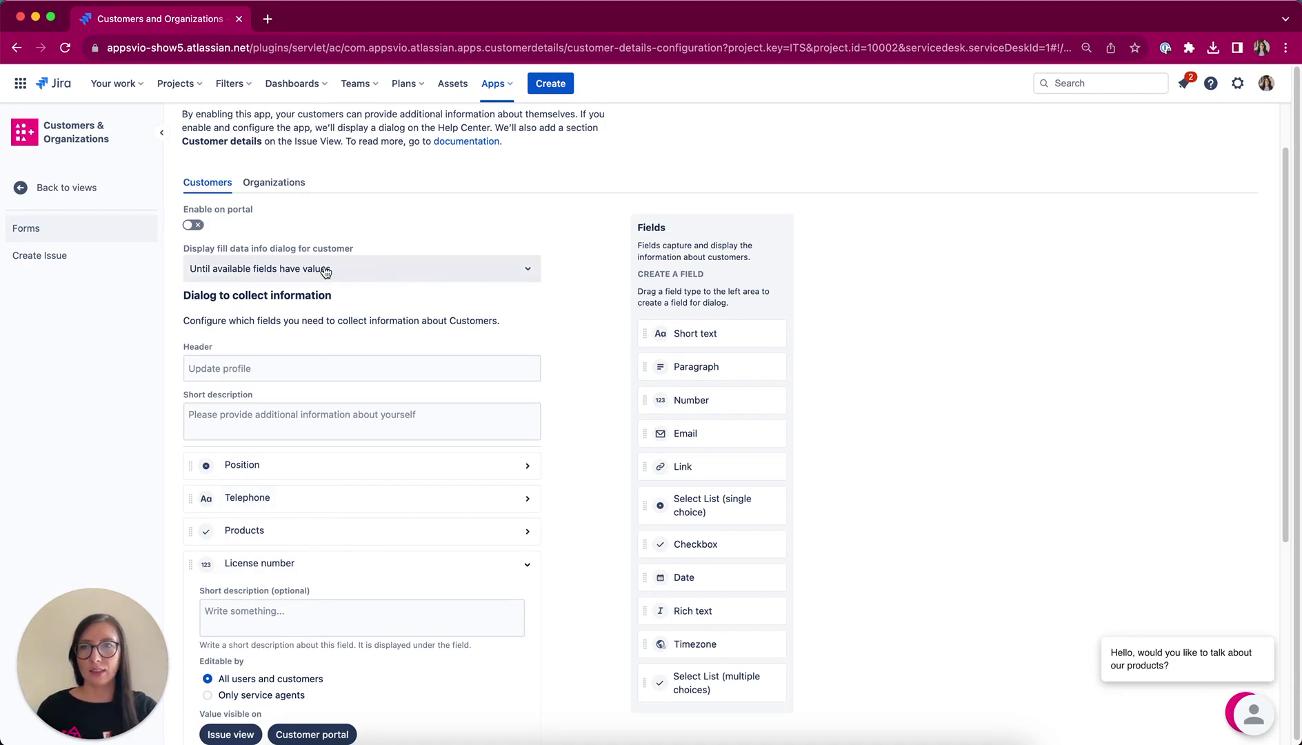
Keep the dialog display setting, switch on Enable on portal, and save the form configuration
{"action": "left_click", "coordinate": [373, 268]}
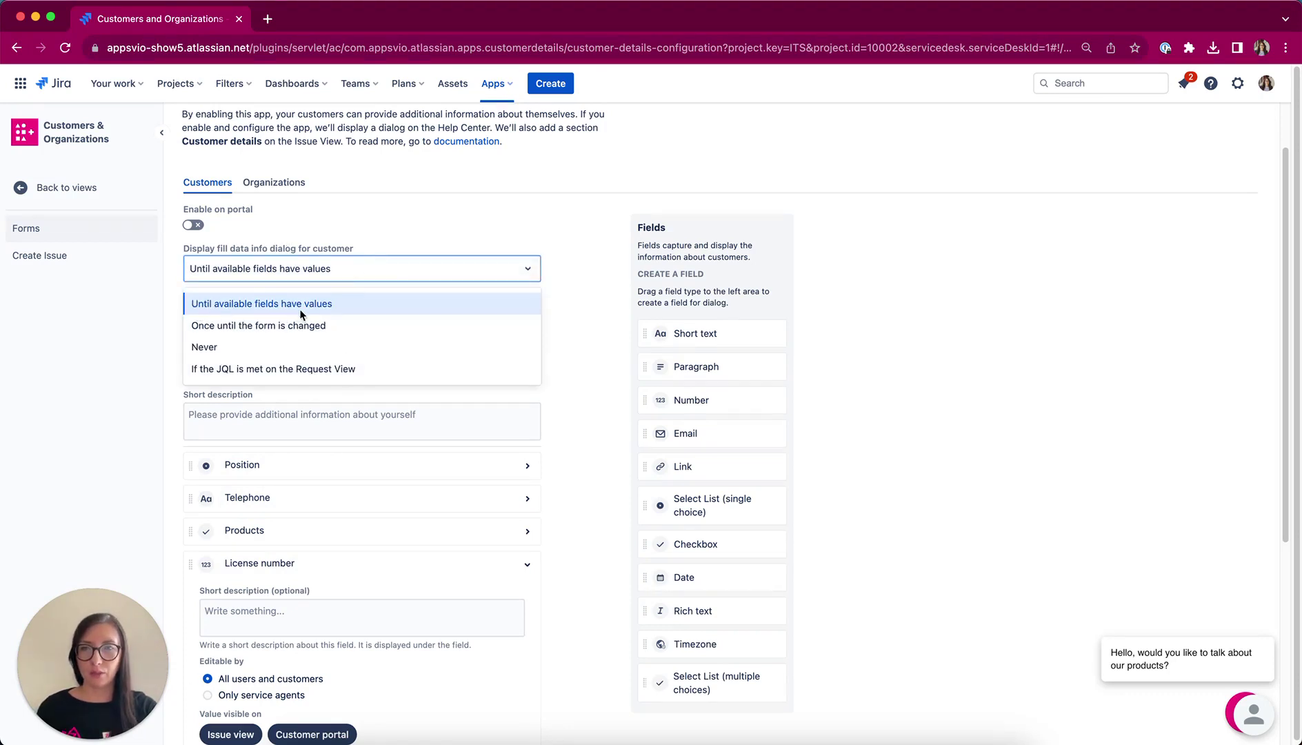
{"action": "left_click", "coordinate": [562, 288]}
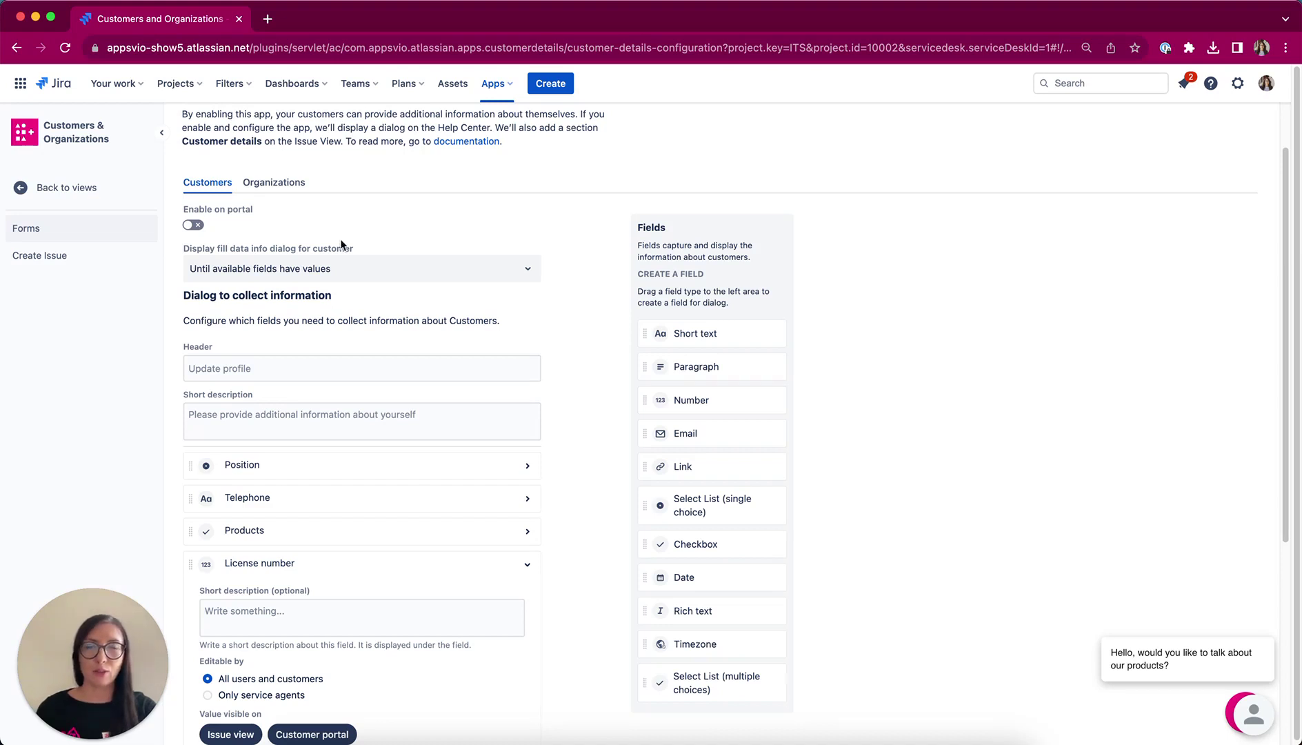
{"action": "left_click", "coordinate": [194, 225]}
{"action": "scroll", "coordinate": [228, 345], "scroll_direction": "down", "scroll_amount": 5}
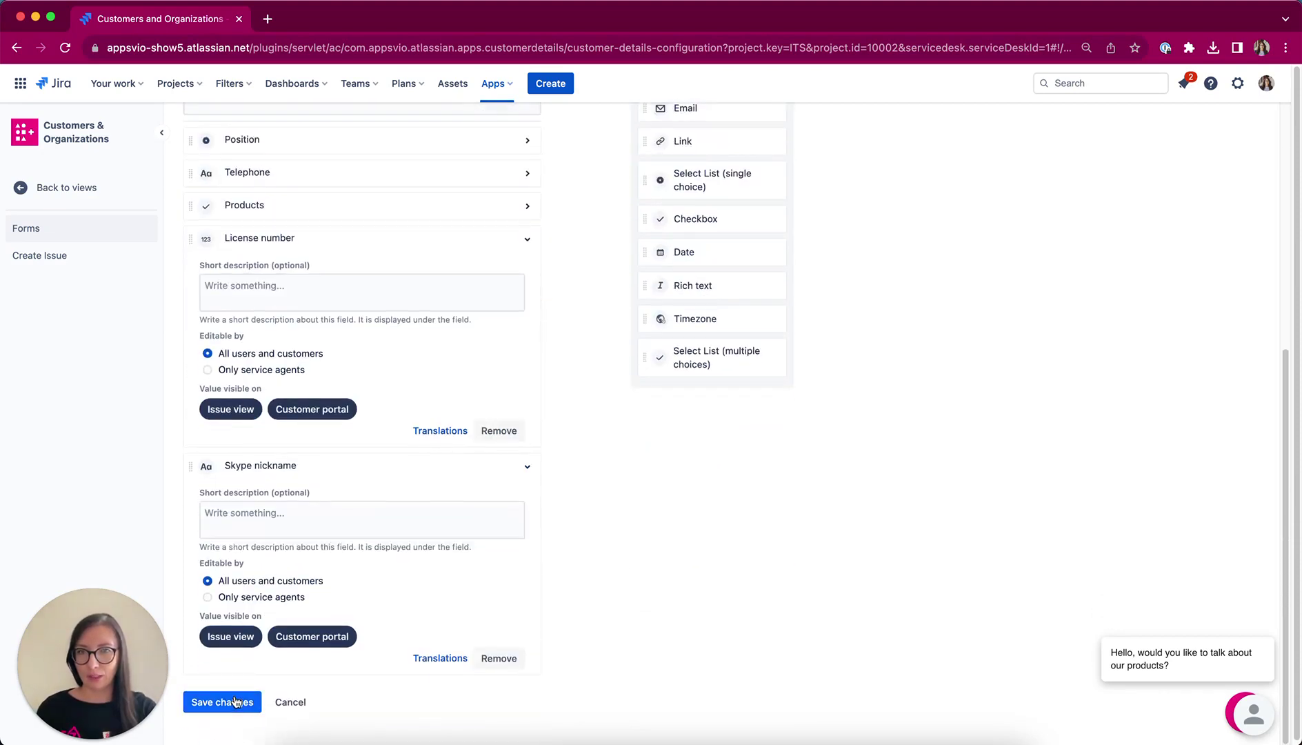
{"action": "left_click", "coordinate": [235, 704]}
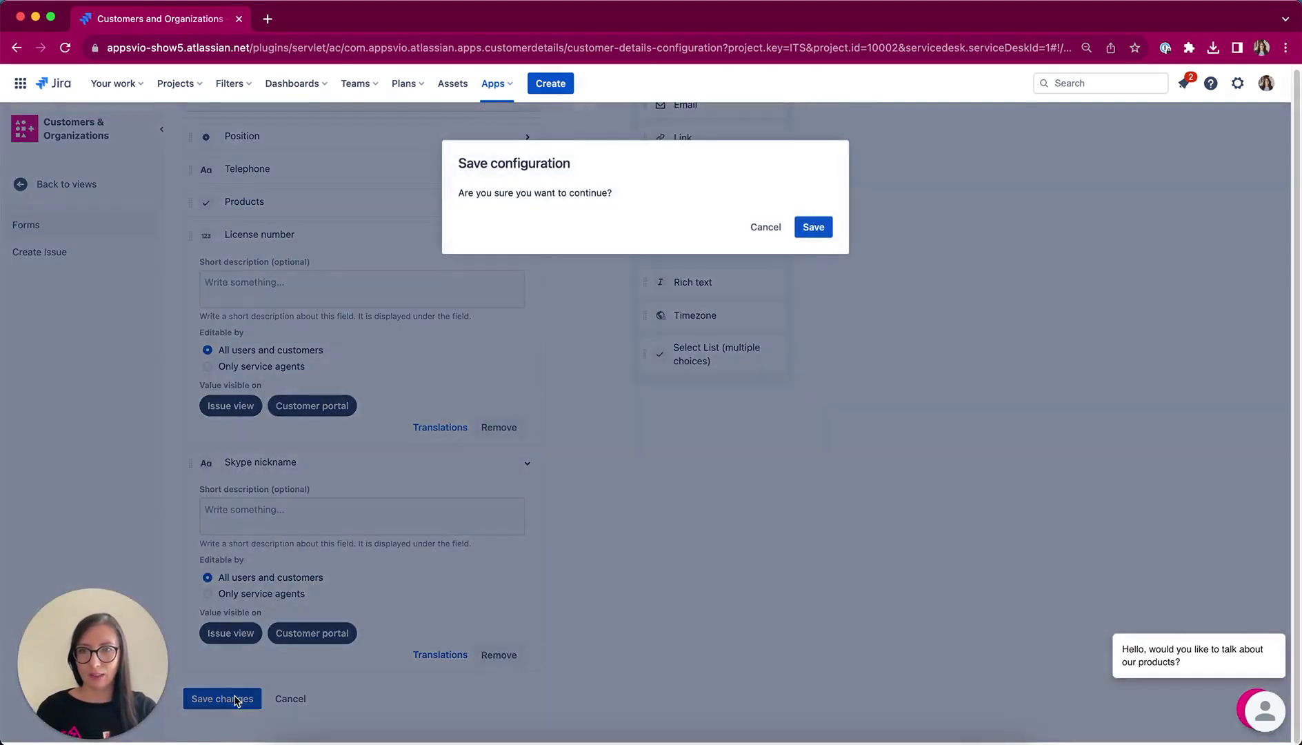
{"action": "left_click", "coordinate": [803, 228]}
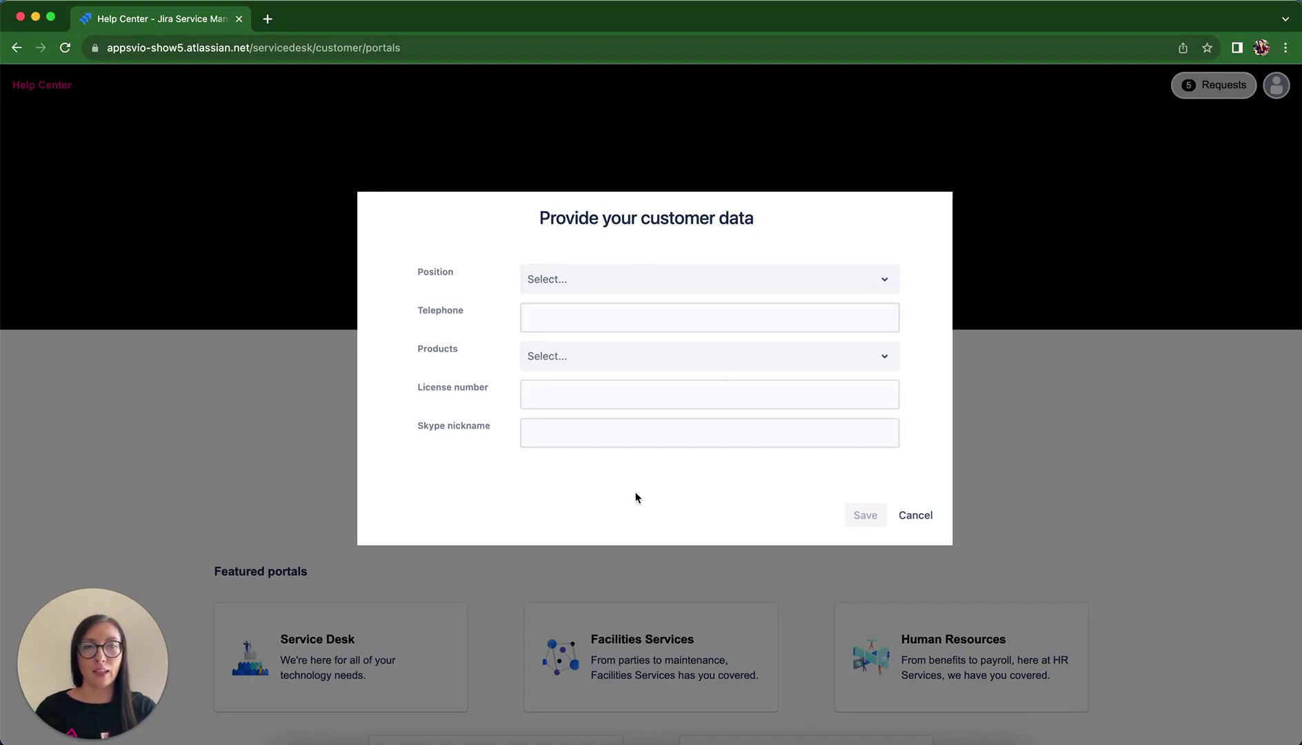
Choose Administrator as position, enter the telephone number, and pick Feature Bundle and Issue Merger products
{"action": "left_click", "coordinate": [553, 279]}
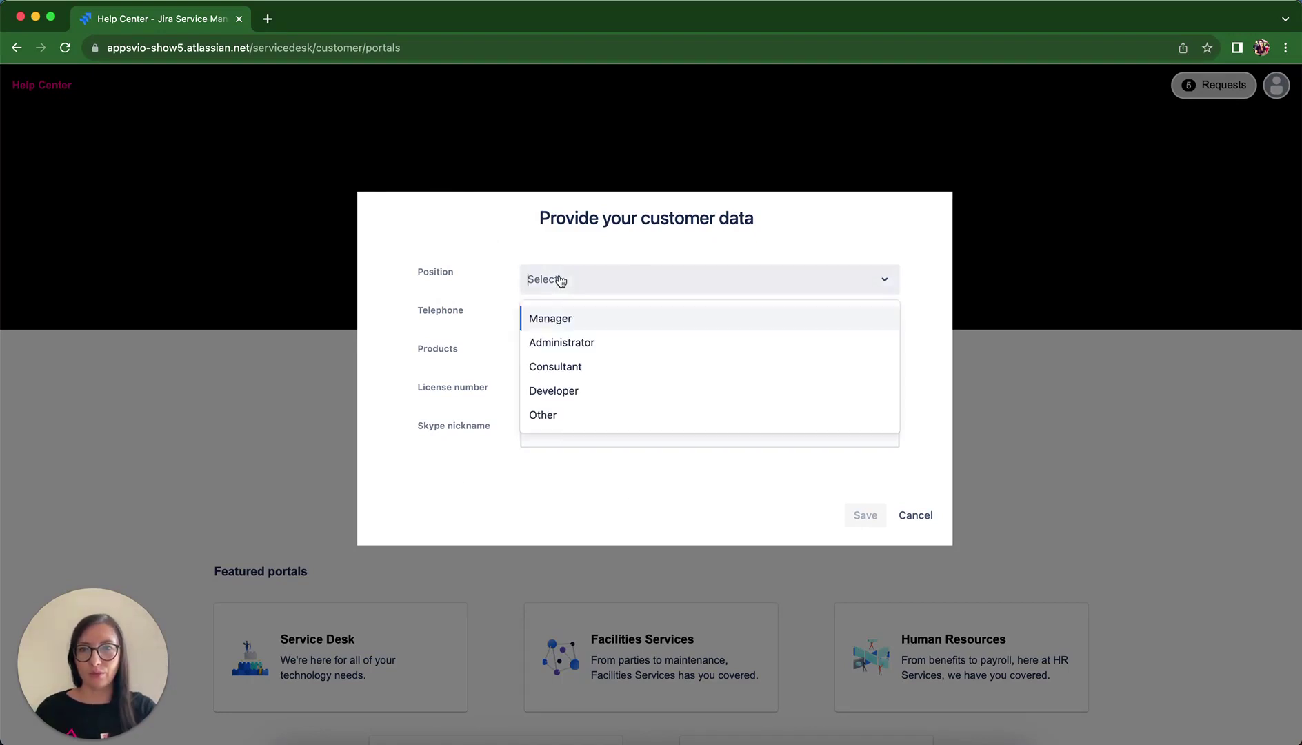
{"action": "left_click", "coordinate": [579, 345]}
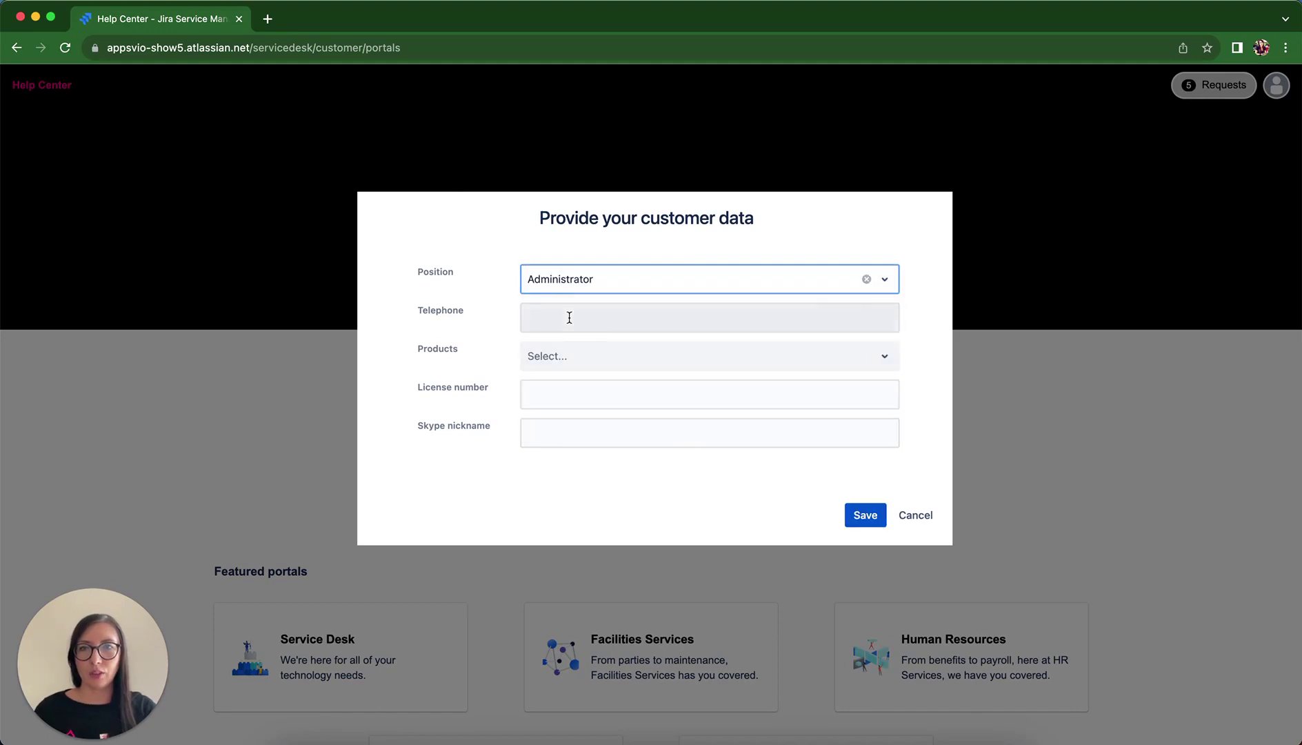
{"action": "left_click", "coordinate": [569, 318]}
{"action": "type", "text": "3456"}
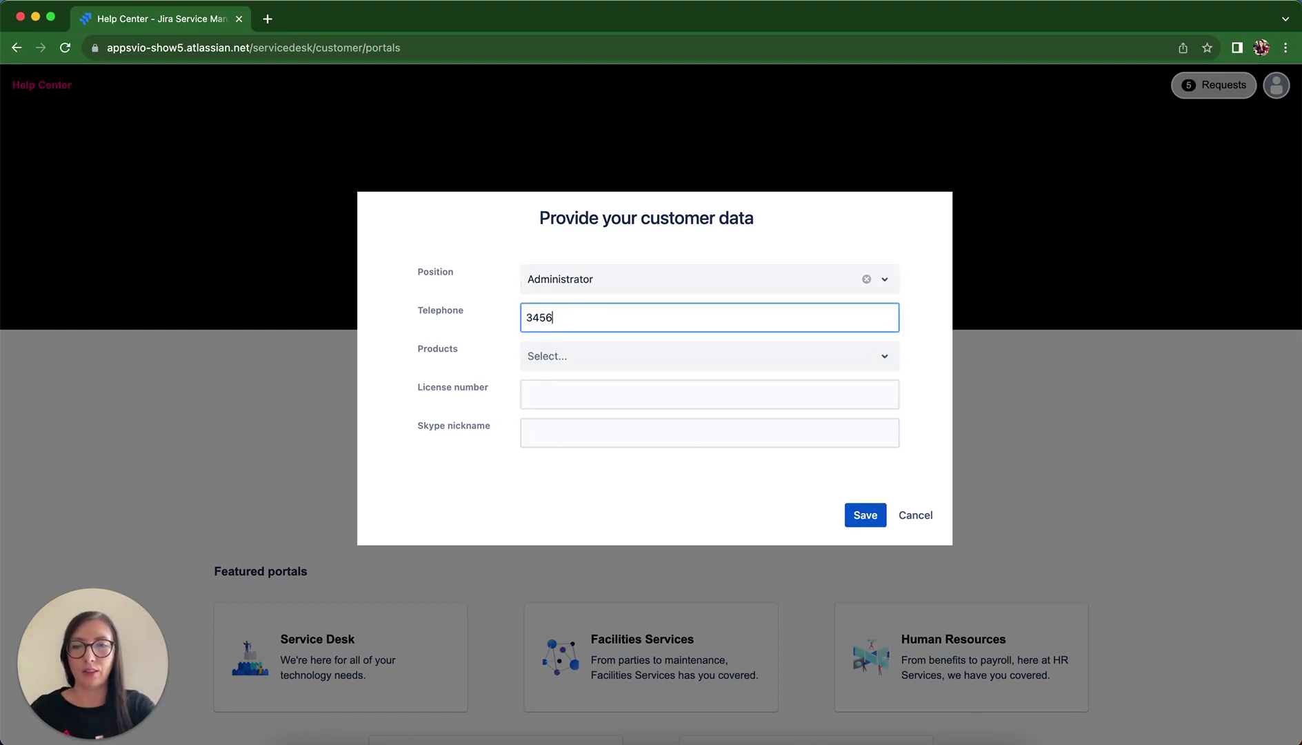
{"action": "type", "text": "789000"}
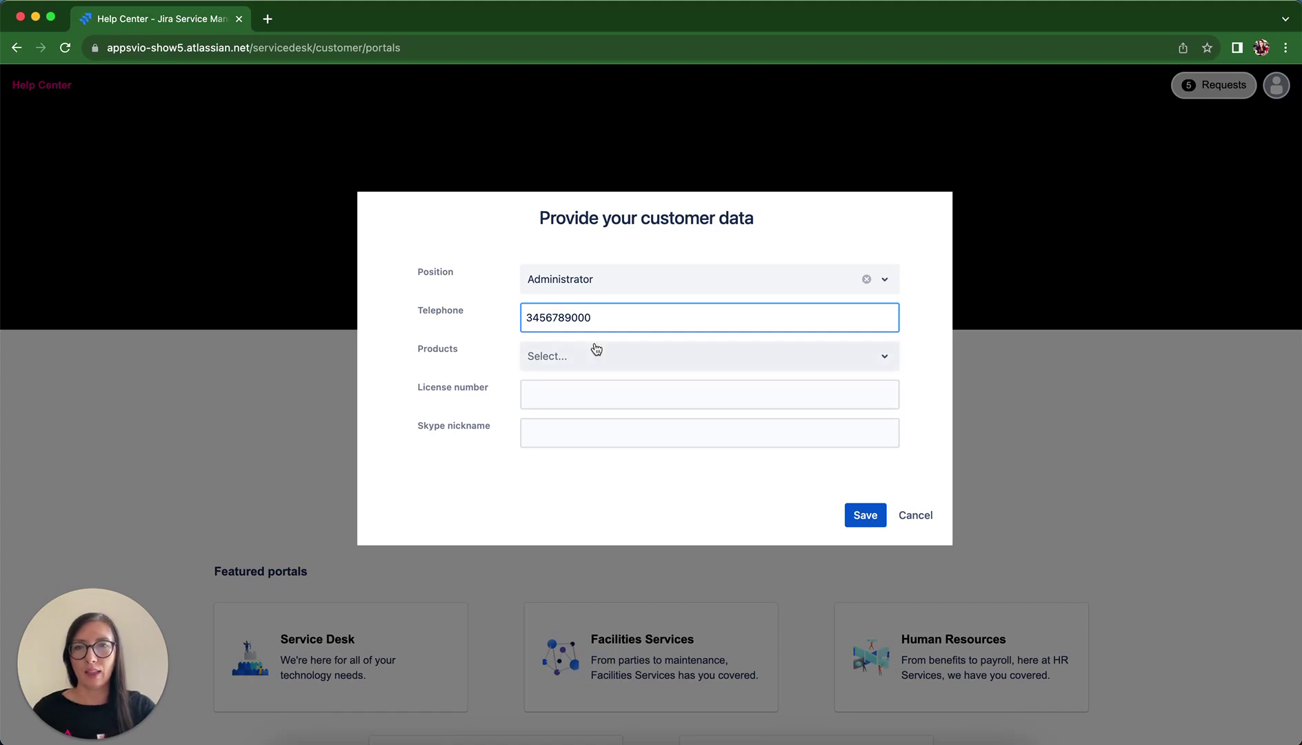
{"action": "left_click", "coordinate": [596, 353]}
{"action": "left_click", "coordinate": [601, 394]}
{"action": "left_click", "coordinate": [761, 356]}
{"action": "left_click", "coordinate": [760, 402]}
Enter the license number and Skype nickname, then save the customer data
{"action": "left_click", "coordinate": [649, 393]}
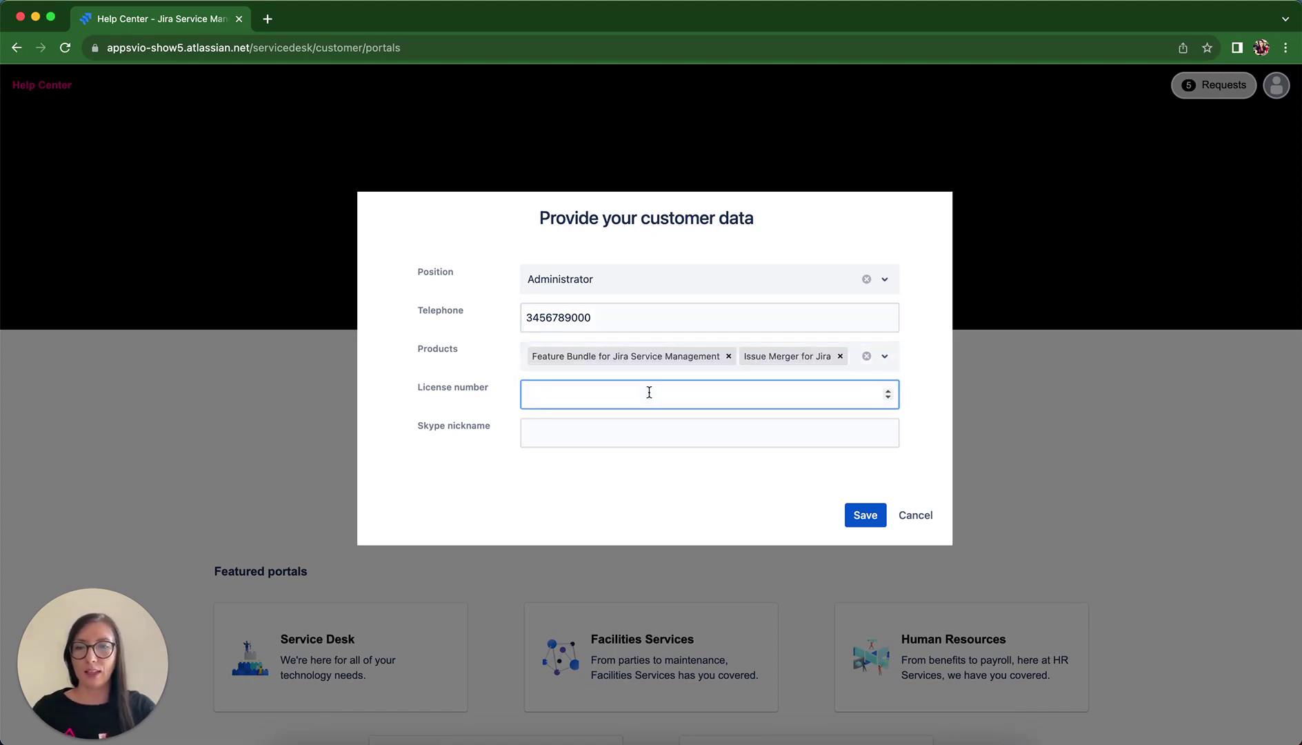
{"action": "type", "text": "345231"}
{"action": "left_click", "coordinate": [616, 434]}
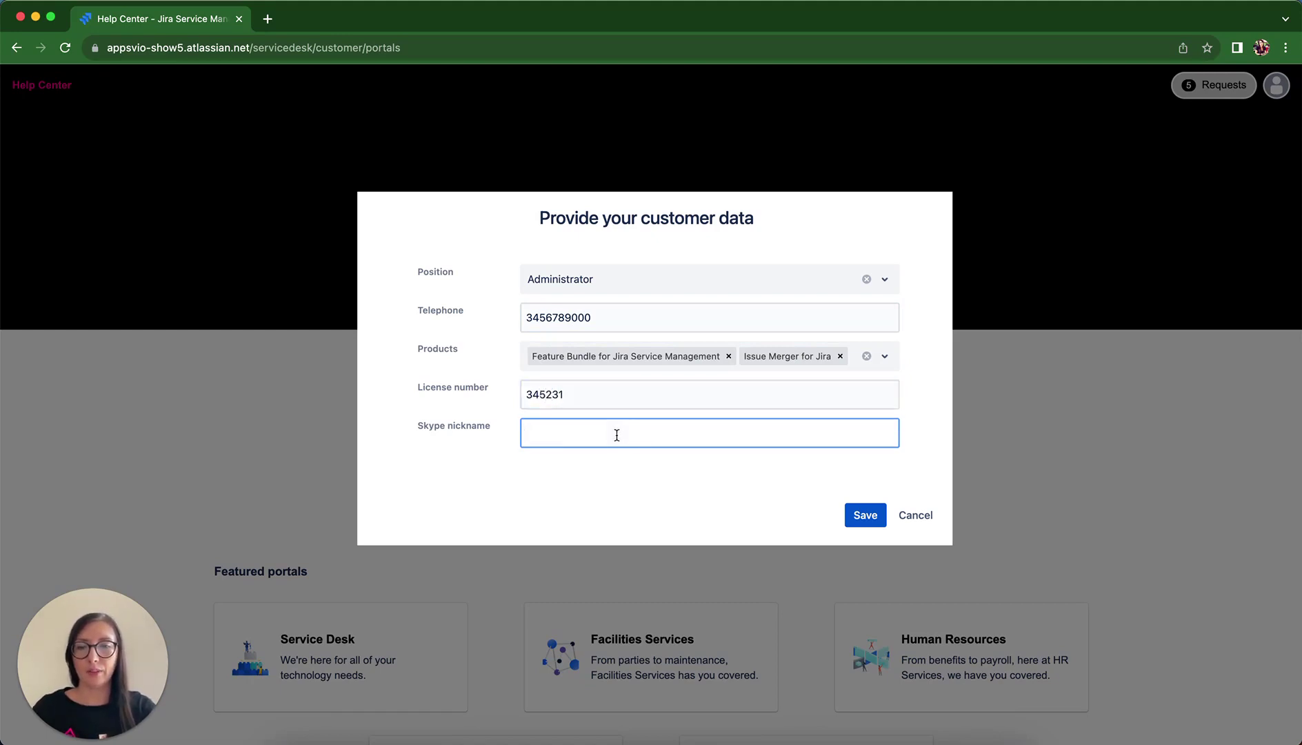
{"action": "type", "text": "kate_pe"}
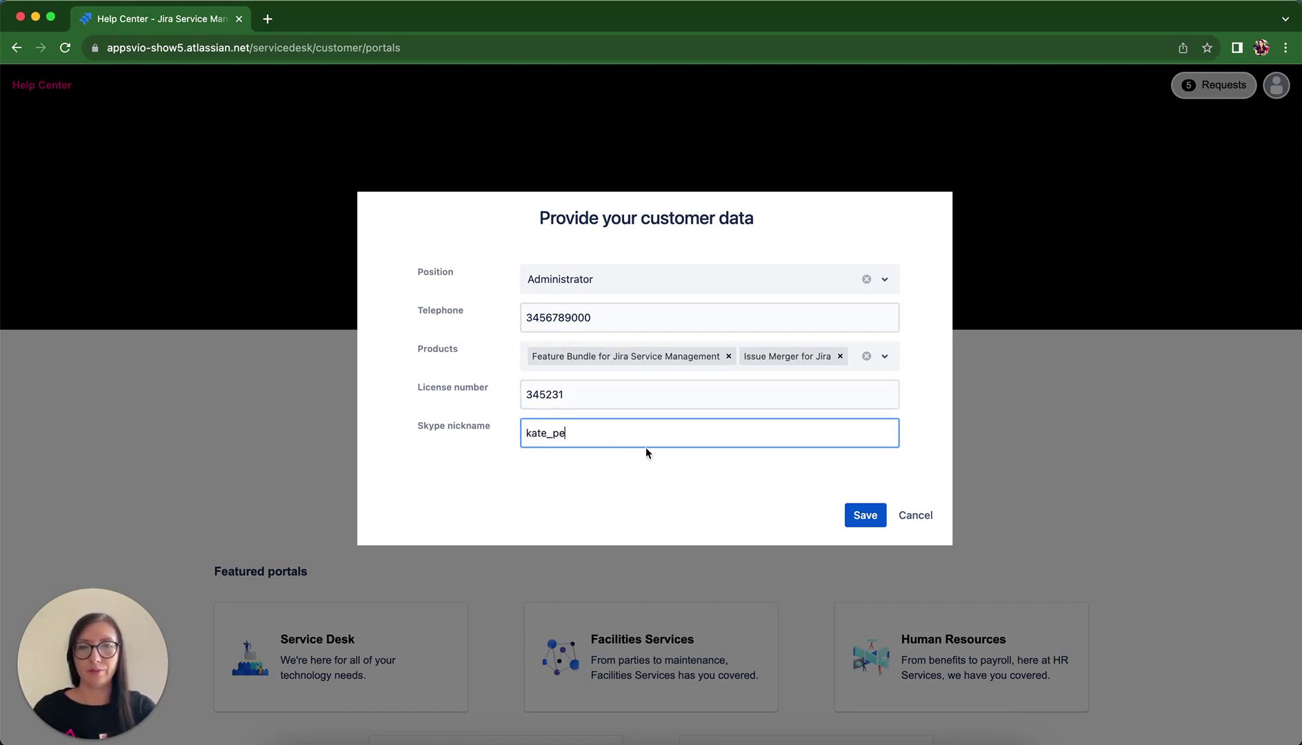
{"action": "left_click", "coordinate": [865, 519]}
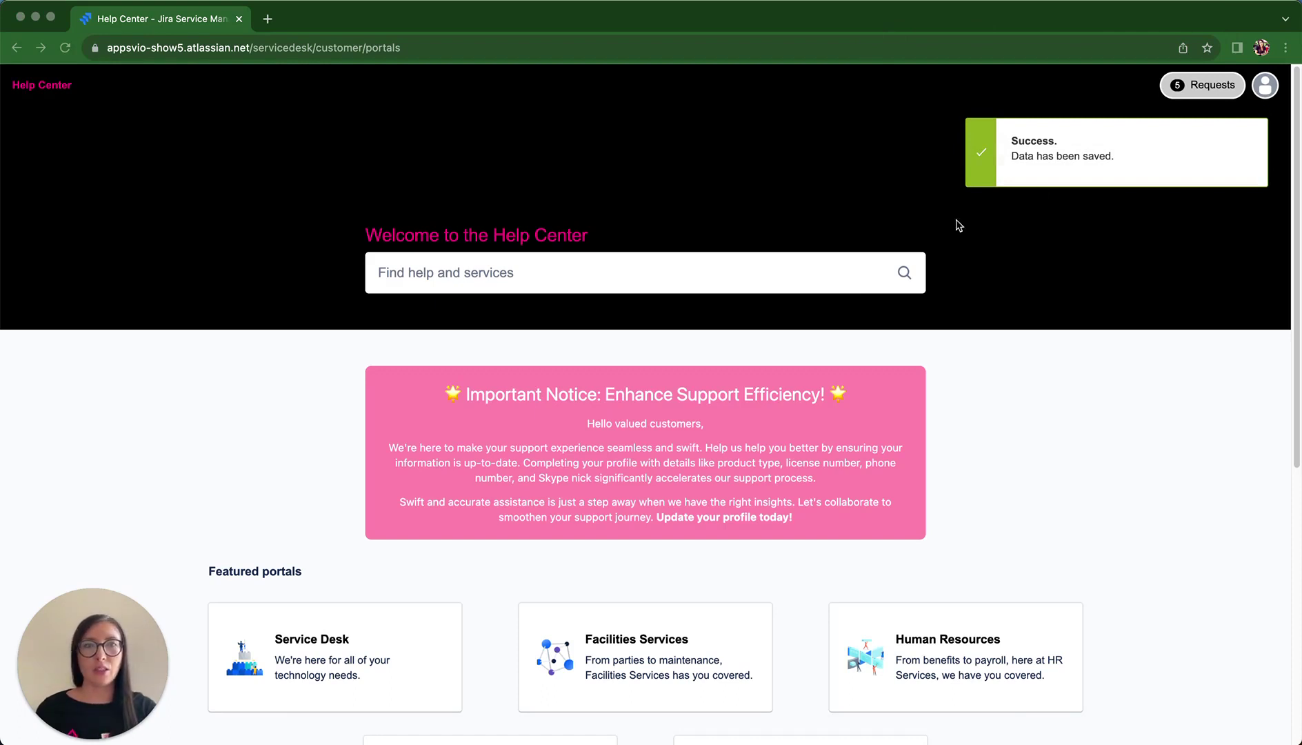
Open Profile from the avatar menu and scroll down to the Additional information tab
{"action": "left_click", "coordinate": [1264, 89]}
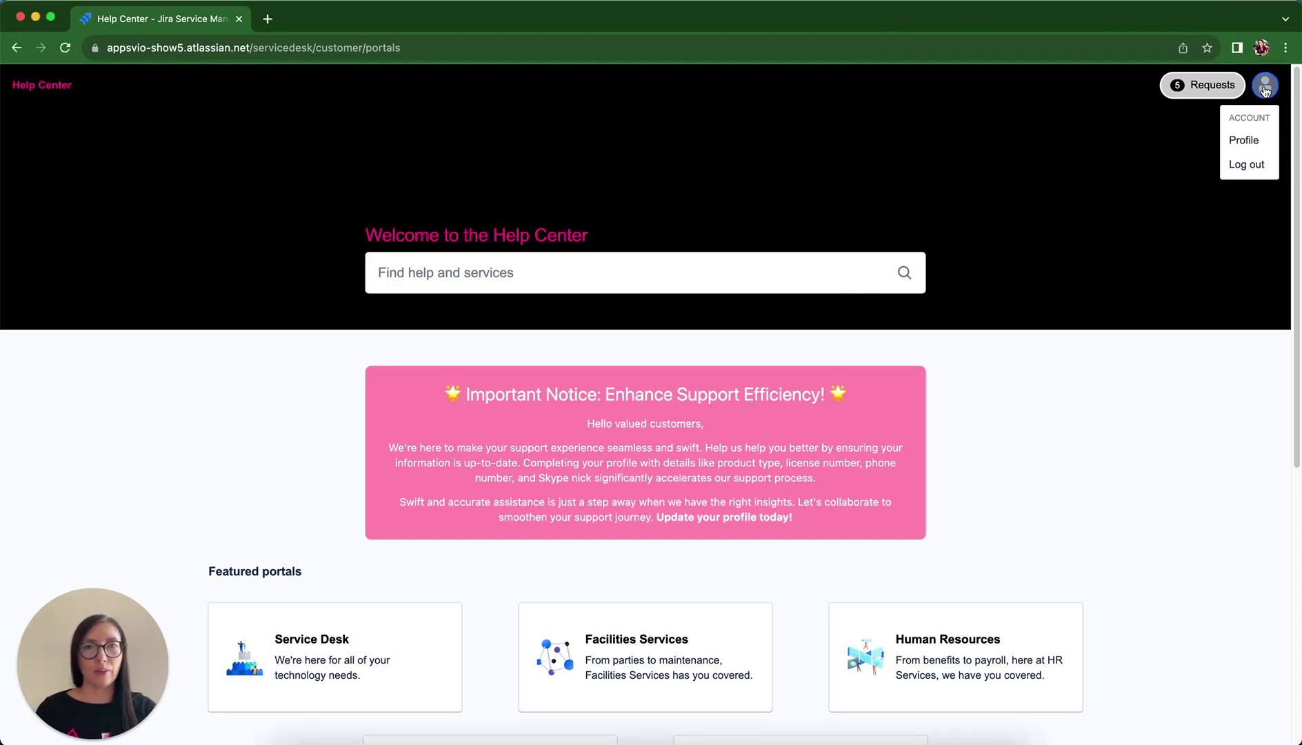
{"action": "left_click", "coordinate": [1239, 141]}
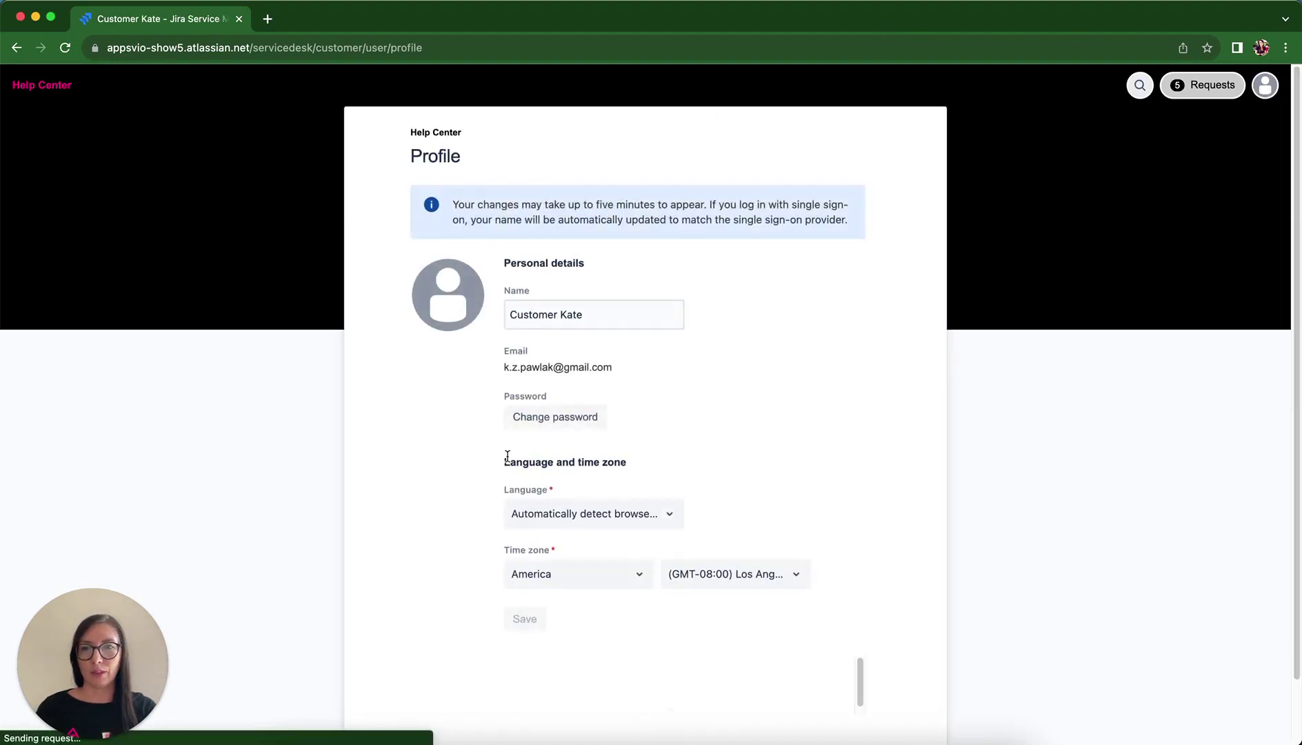
{"action": "scroll", "coordinate": [507, 455], "scroll_direction": "down", "scroll_amount": 3}
{"action": "scroll", "coordinate": [507, 455], "scroll_direction": "down", "scroll_amount": 1}
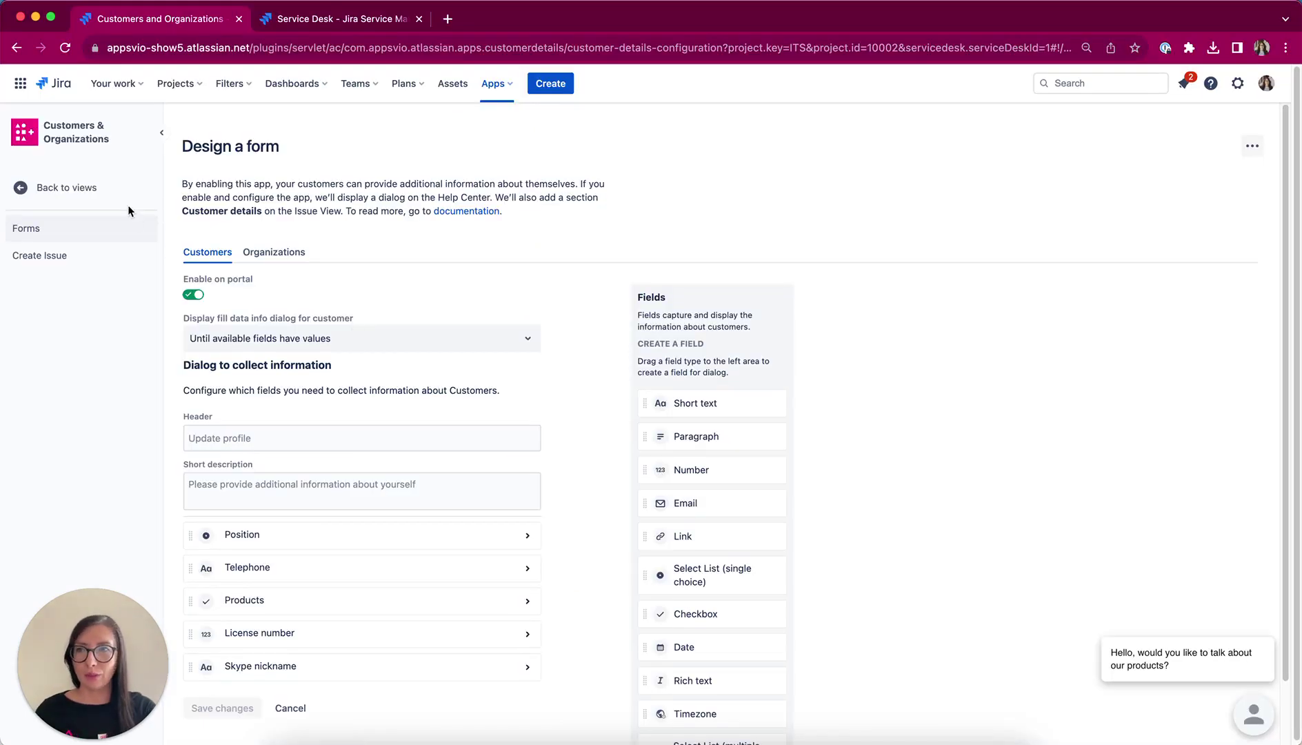
Go back to views and open the Customers view
{"action": "left_click", "coordinate": [91, 187]}
{"action": "left_click", "coordinate": [99, 212]}
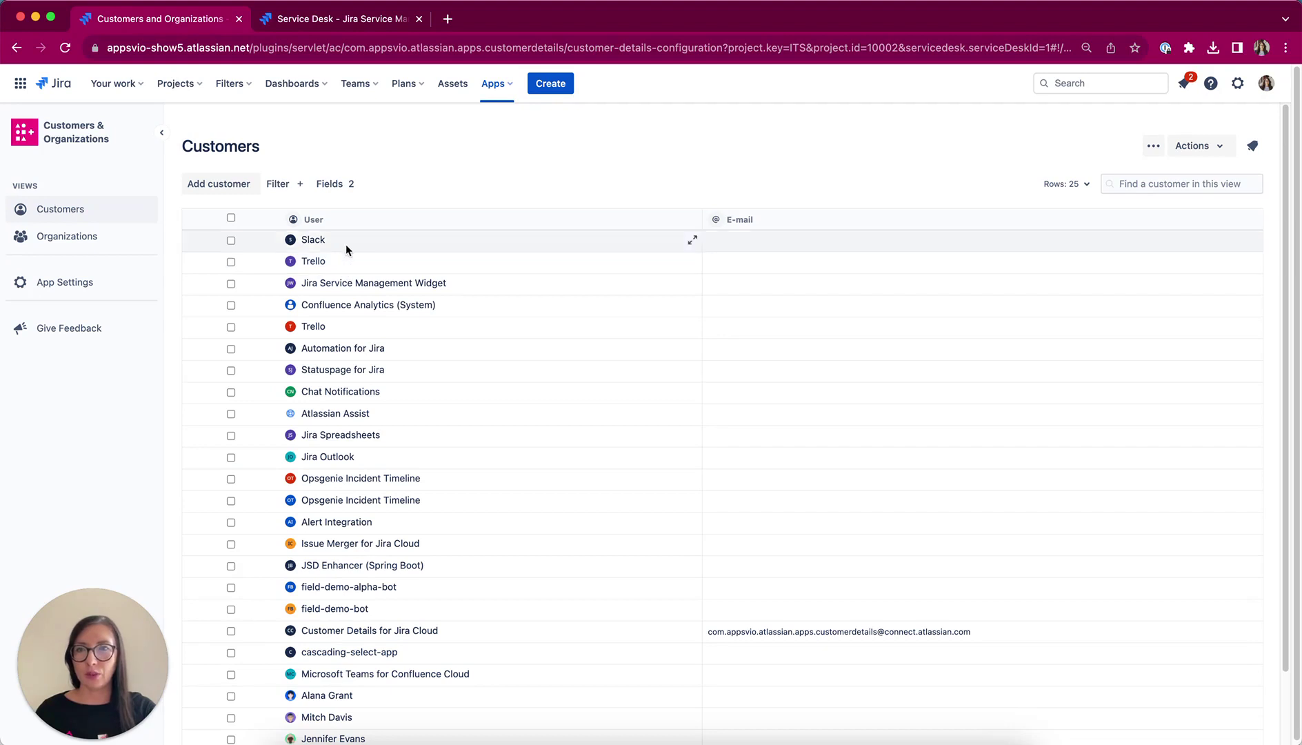
Turn on License number, Organizations, Position, Products, Requests and Skype nickname in the Fields panel
{"action": "left_click", "coordinate": [345, 185]}
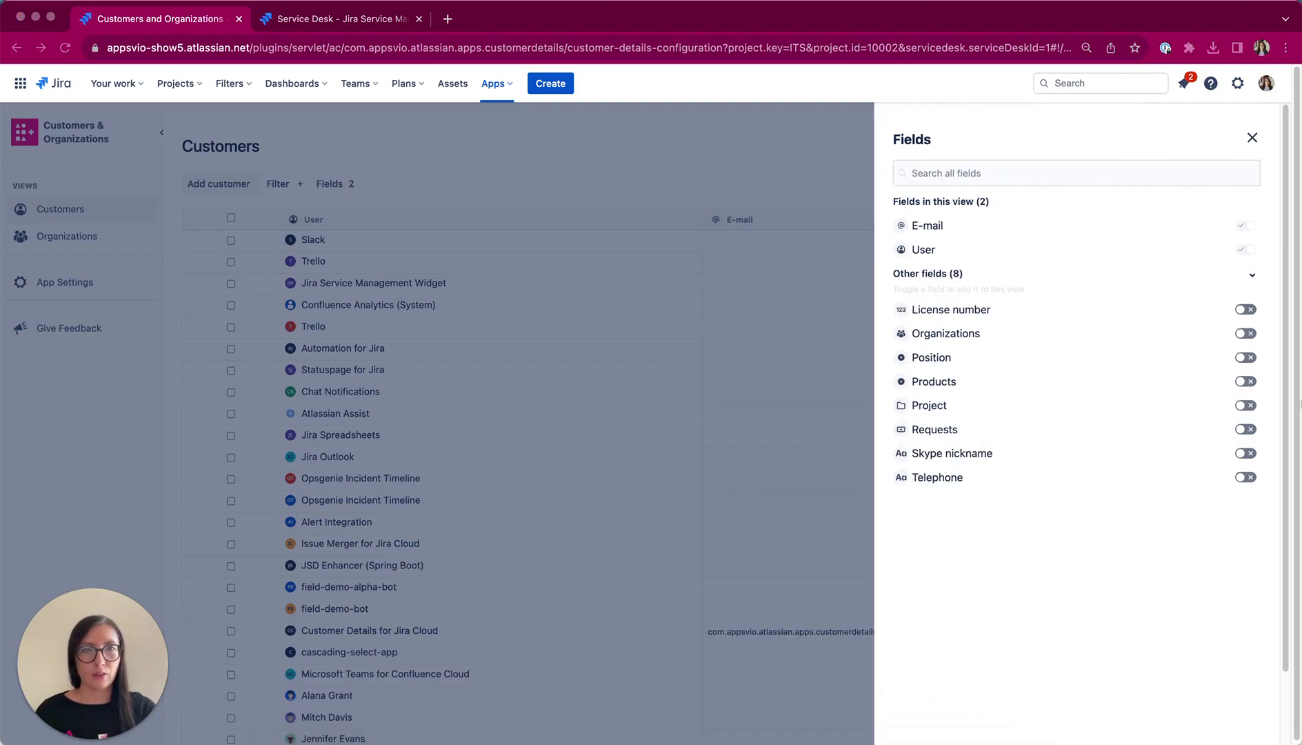
{"action": "left_click", "coordinate": [1250, 310]}
{"action": "left_click", "coordinate": [1249, 335]}
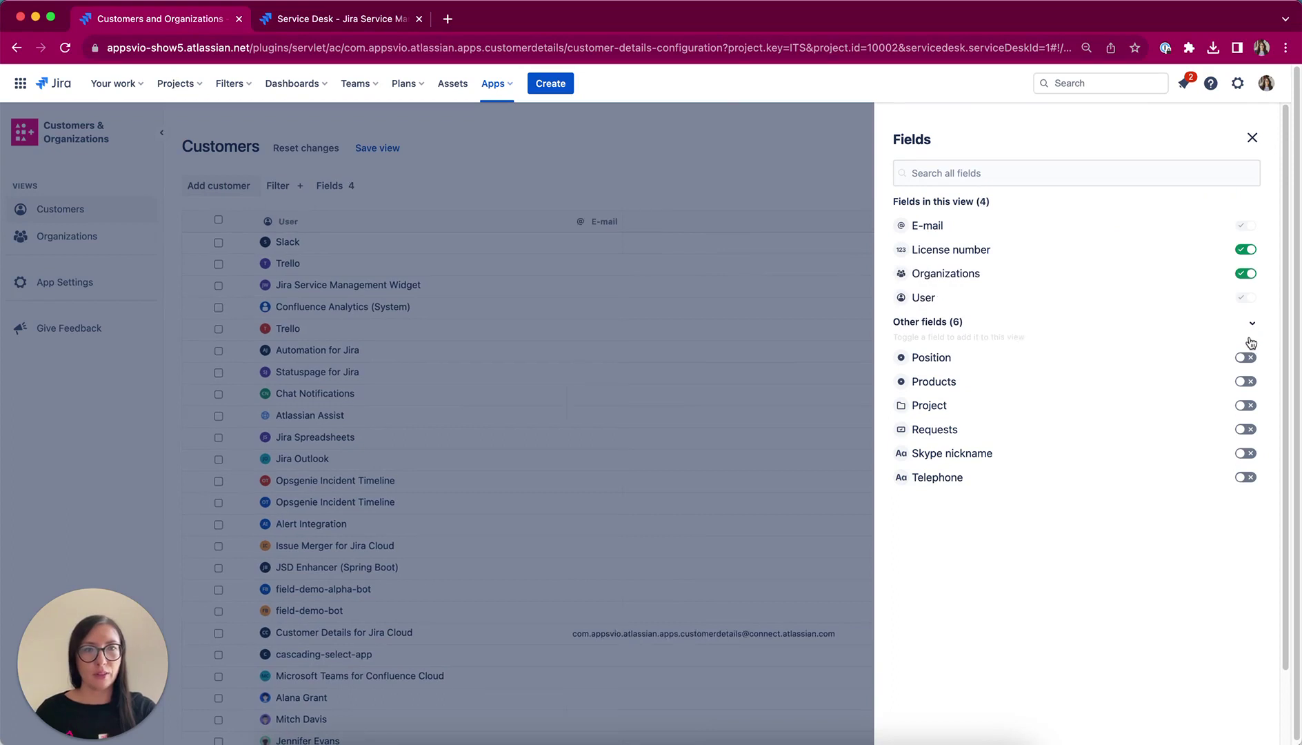
{"action": "left_click", "coordinate": [1250, 357]}
{"action": "left_click", "coordinate": [1250, 384]}
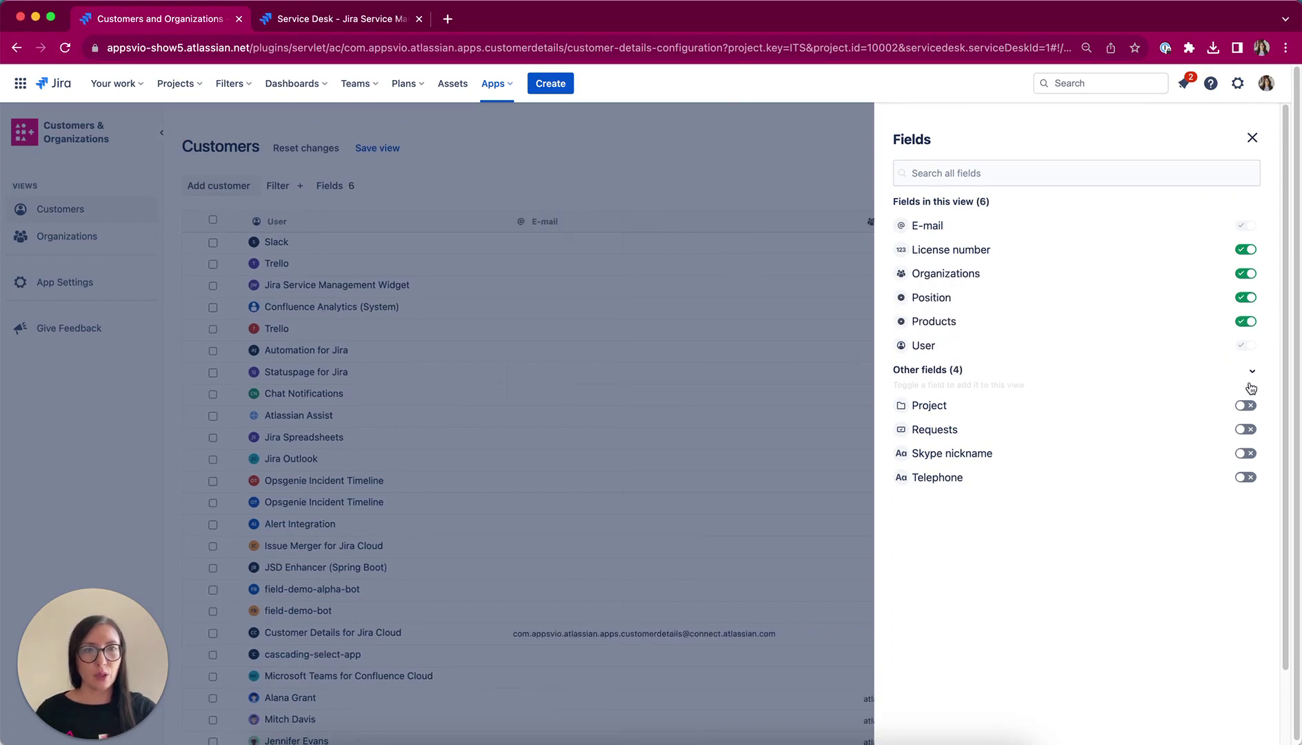
{"action": "left_click", "coordinate": [1250, 430]}
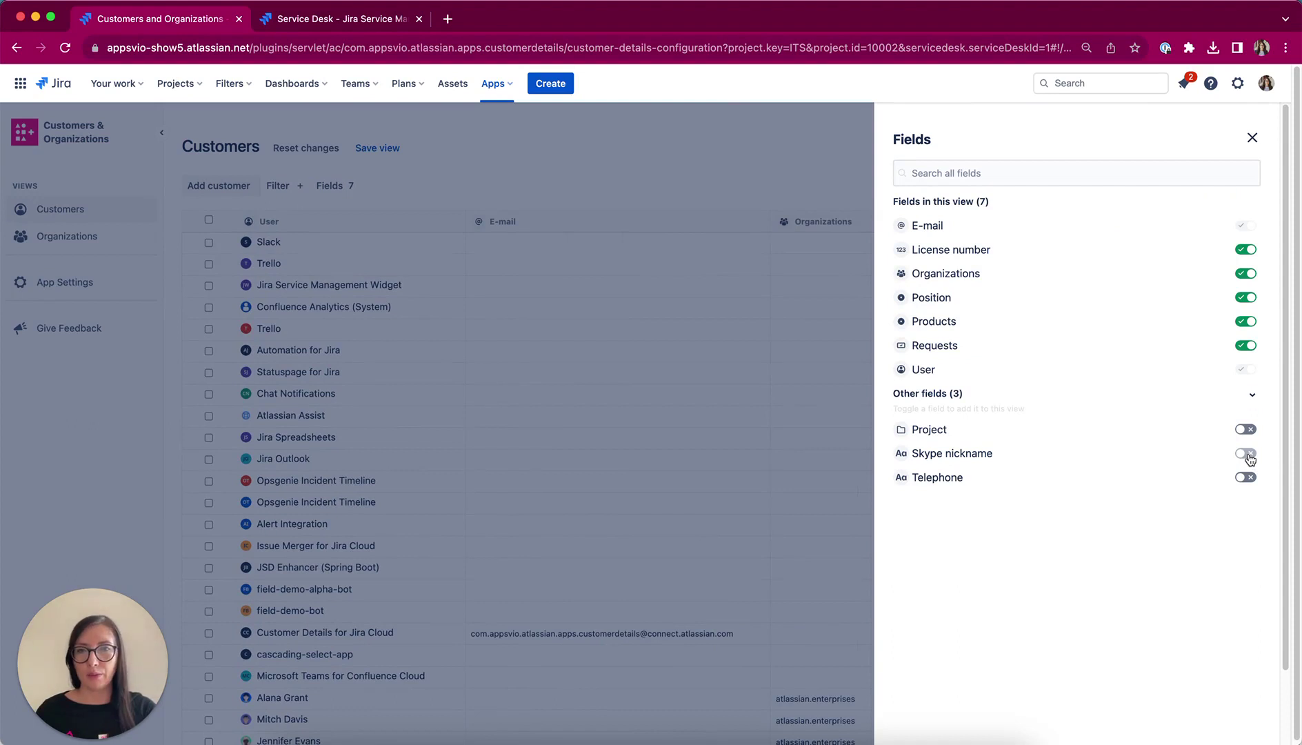
{"action": "left_click", "coordinate": [1248, 455]}
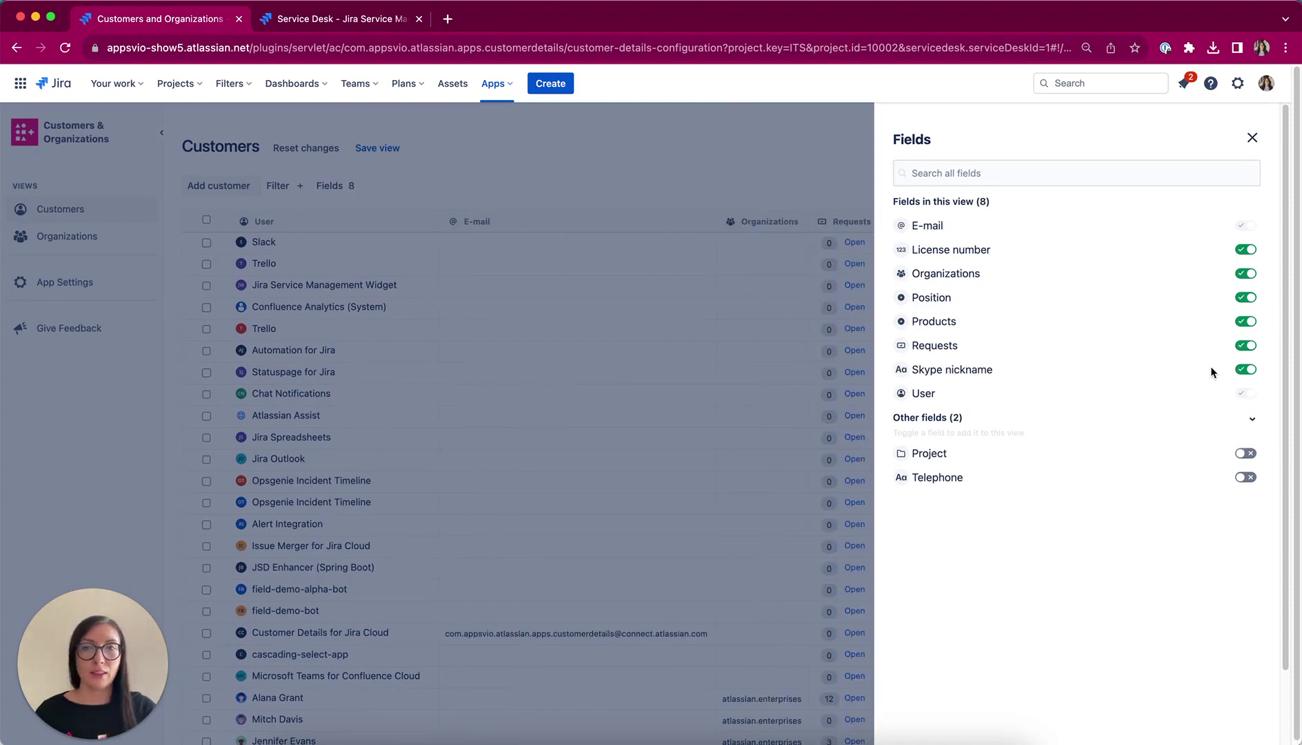
{"action": "left_click", "coordinate": [1252, 137]}
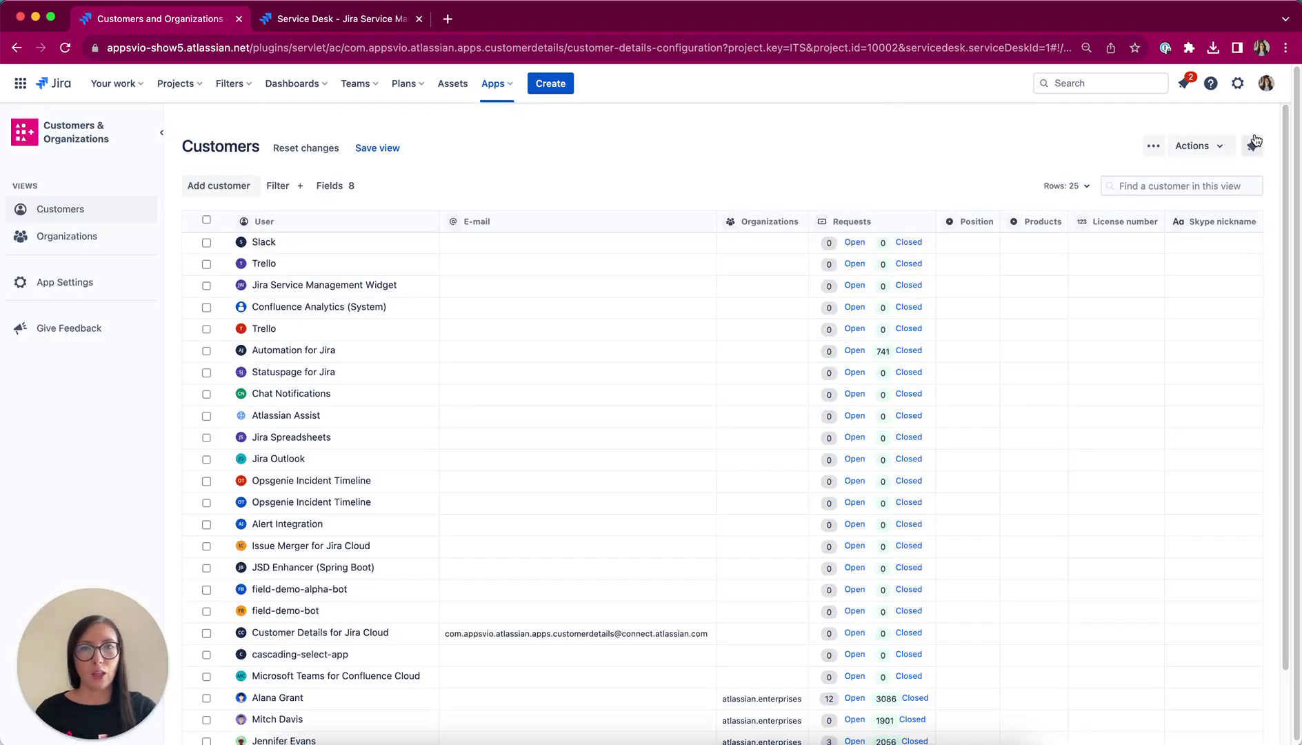
Search the Customers view by the customer's first name to filter it to two matches
{"action": "left_click", "coordinate": [1155, 191]}
{"action": "type", "text": "kate"}
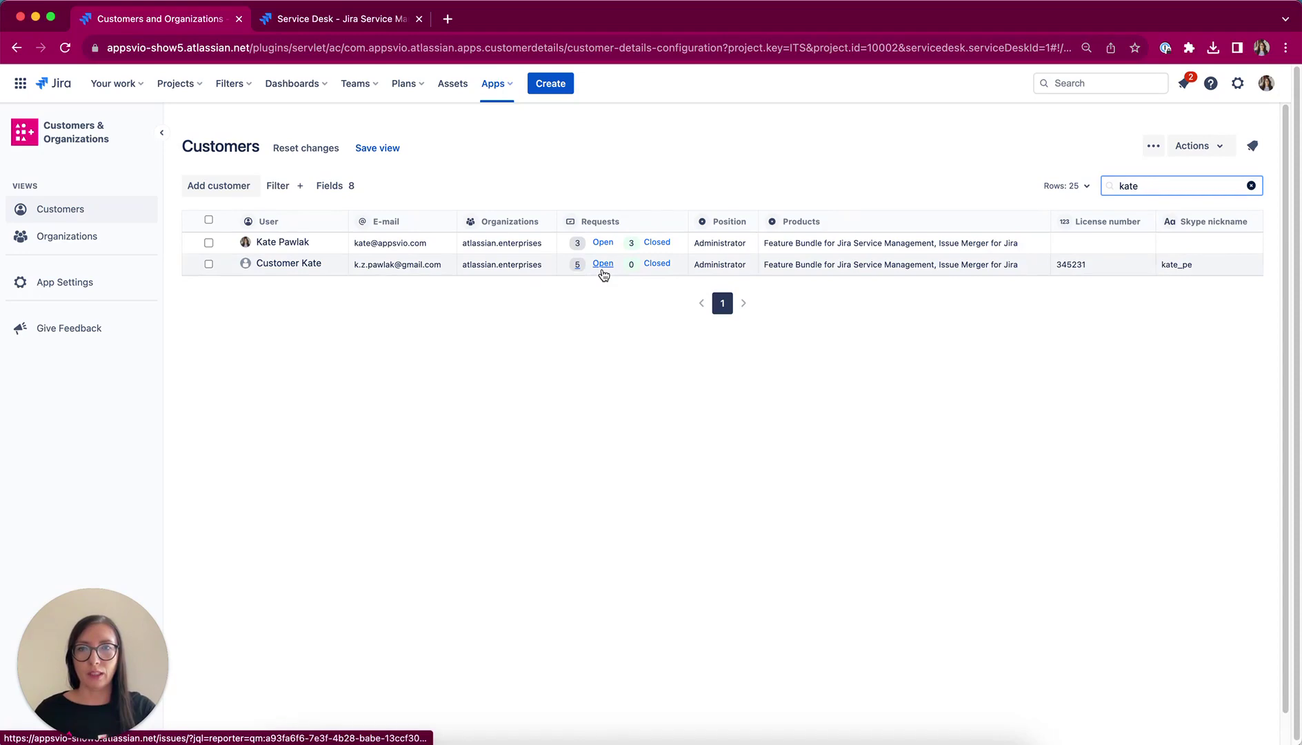
Open the customer's open requests and scroll the ticket details to the Customers and Organizations section
{"action": "left_click", "coordinate": [602, 269]}
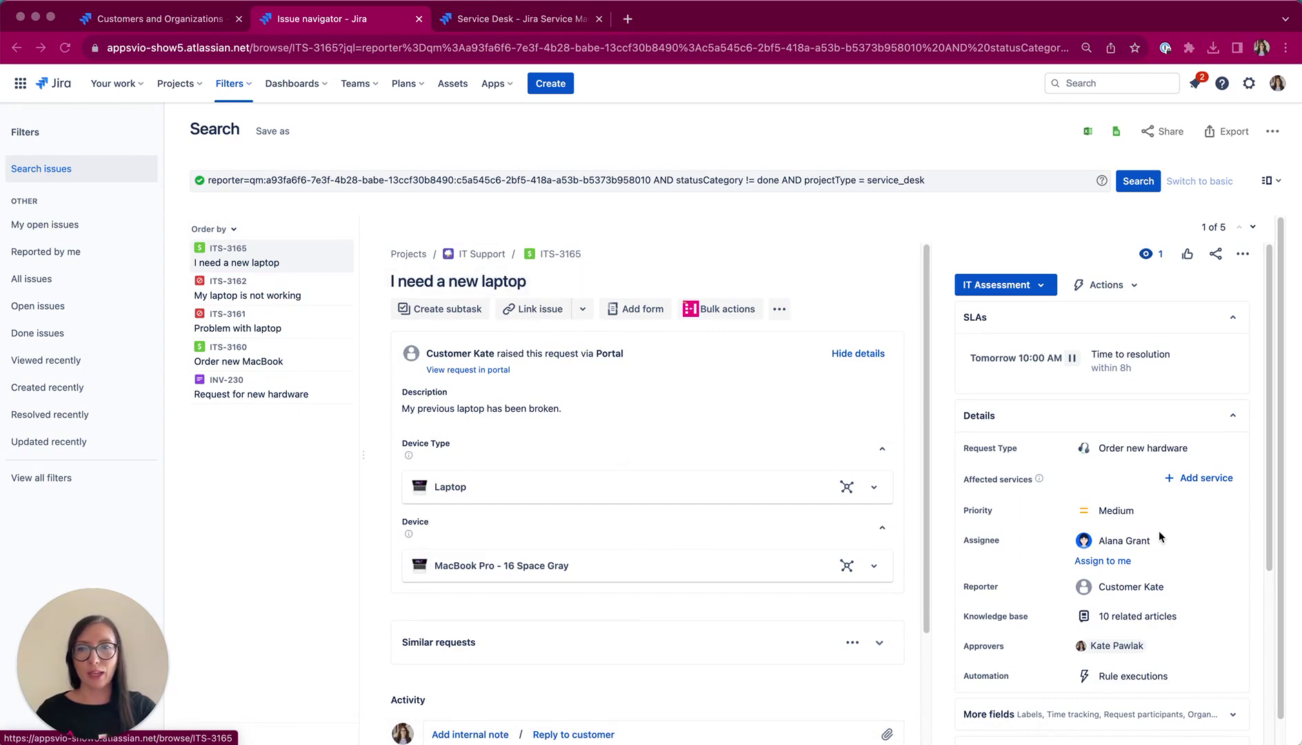
{"action": "scroll", "coordinate": [1159, 537], "scroll_direction": "down", "scroll_amount": 5}
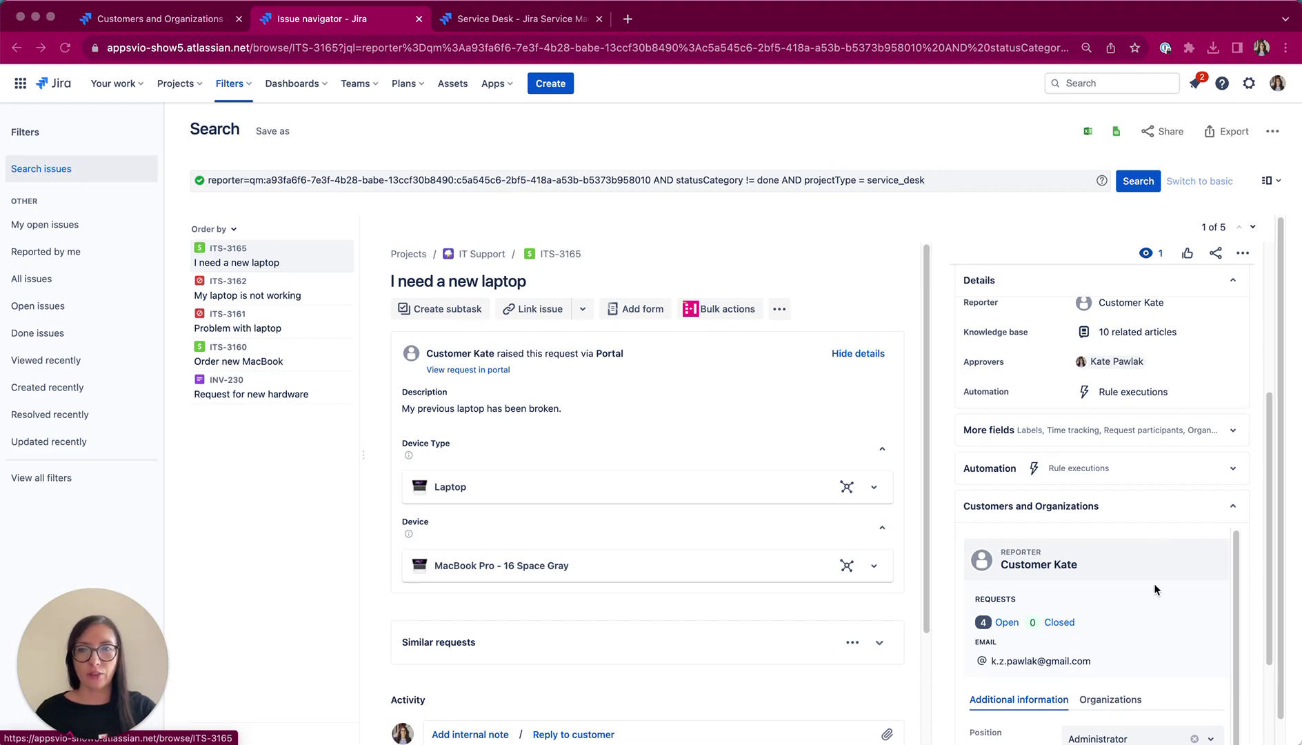
{"action": "scroll", "coordinate": [1178, 463], "scroll_direction": "down", "scroll_amount": 4}
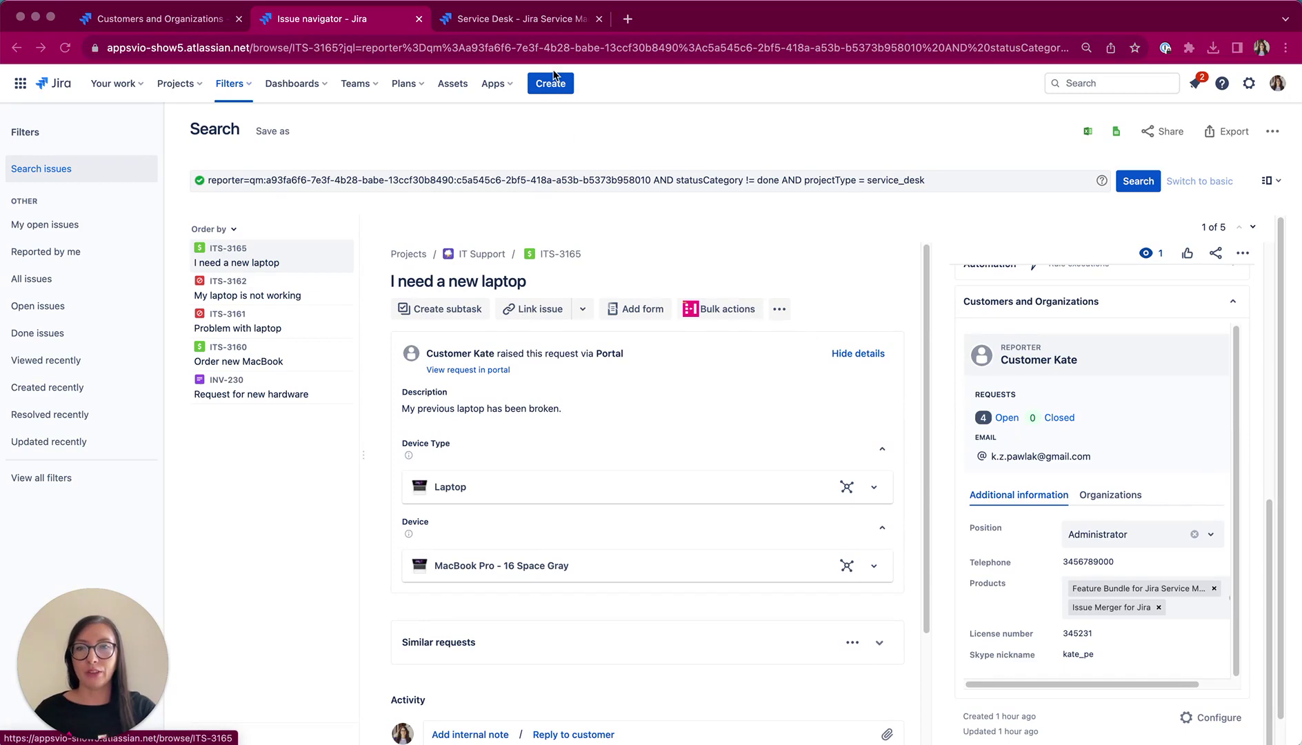
{"action": "left_click", "coordinate": [542, 20]}
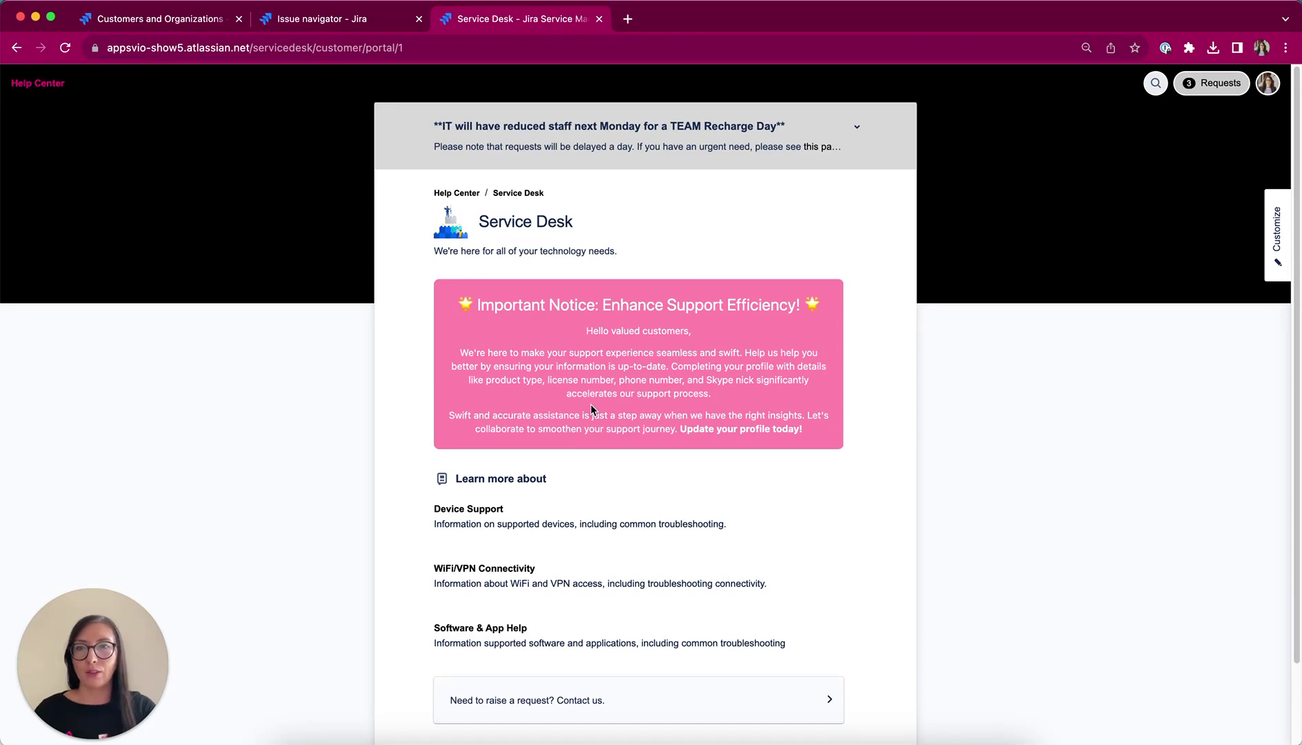
{"action": "left_click", "coordinate": [331, 25]}
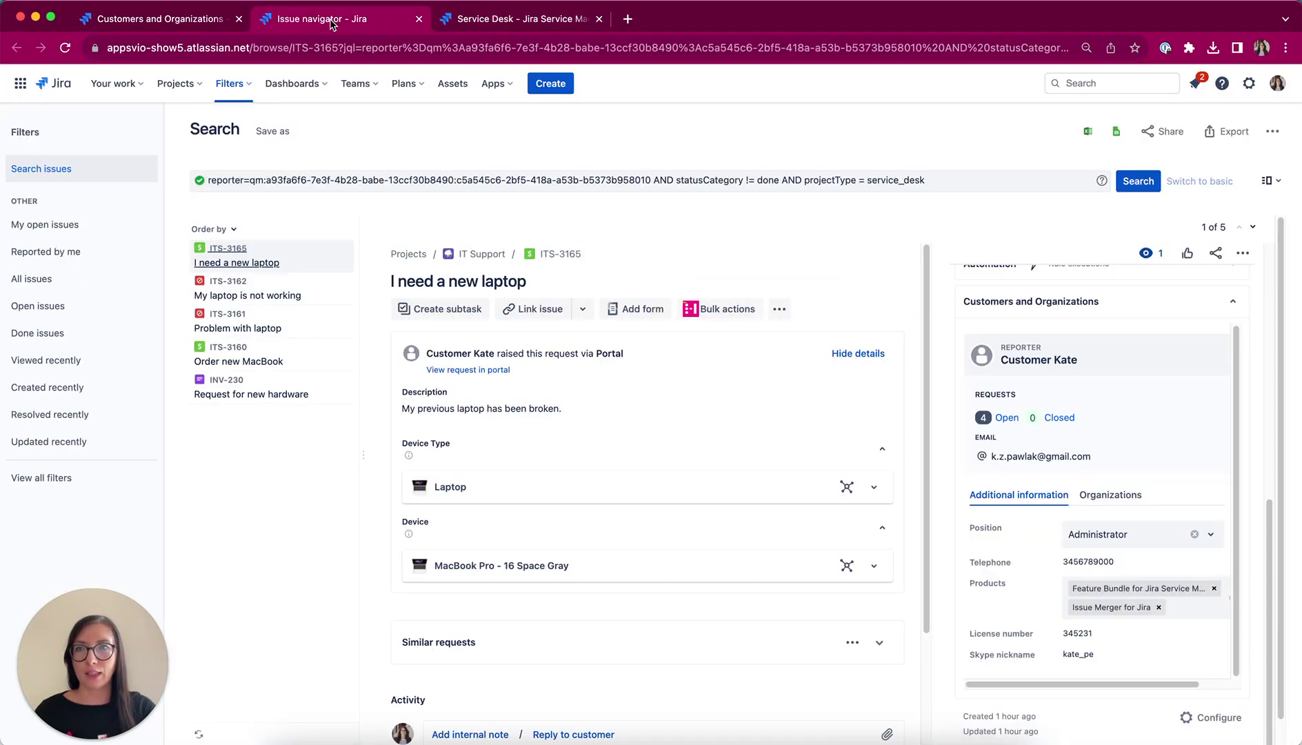
Go to Apps administration, open Feature Bundle Banners, and show the customer context banner's actions
{"action": "left_click", "coordinate": [1249, 84]}
{"action": "left_click", "coordinate": [1000, 431]}
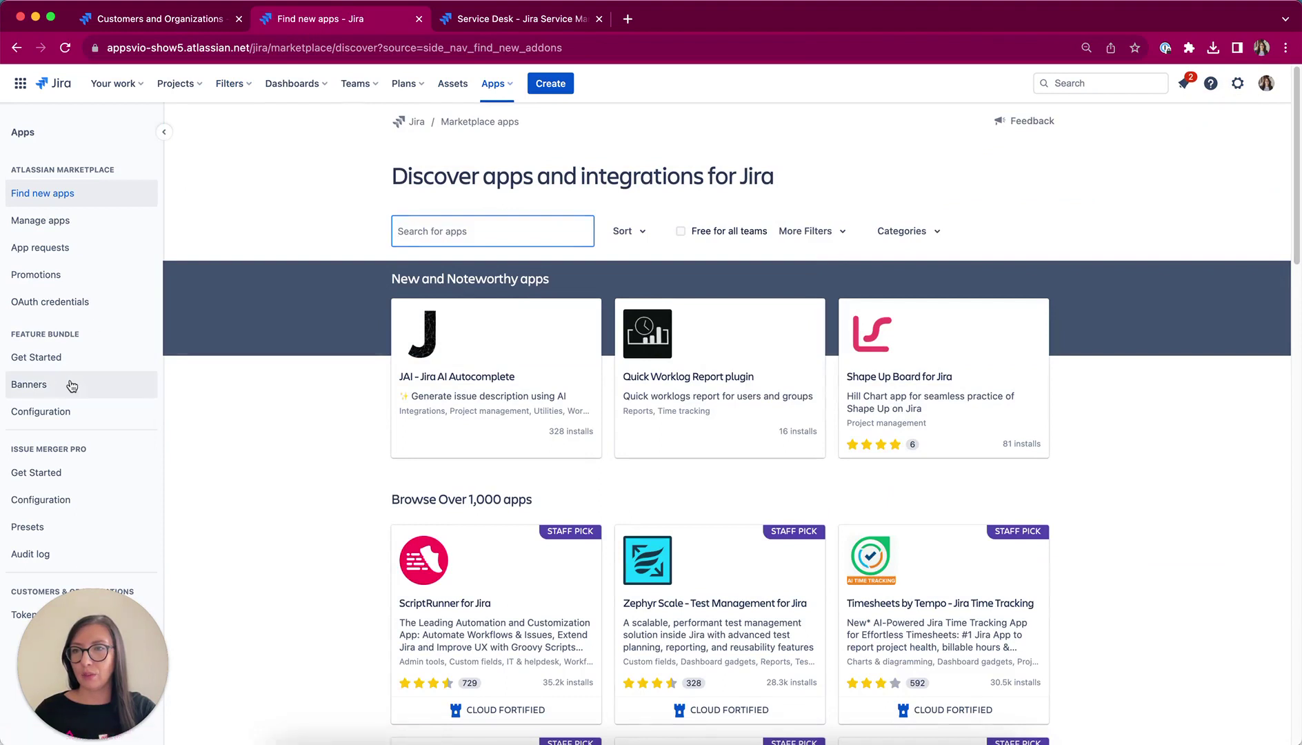
{"action": "left_click", "coordinate": [72, 390]}
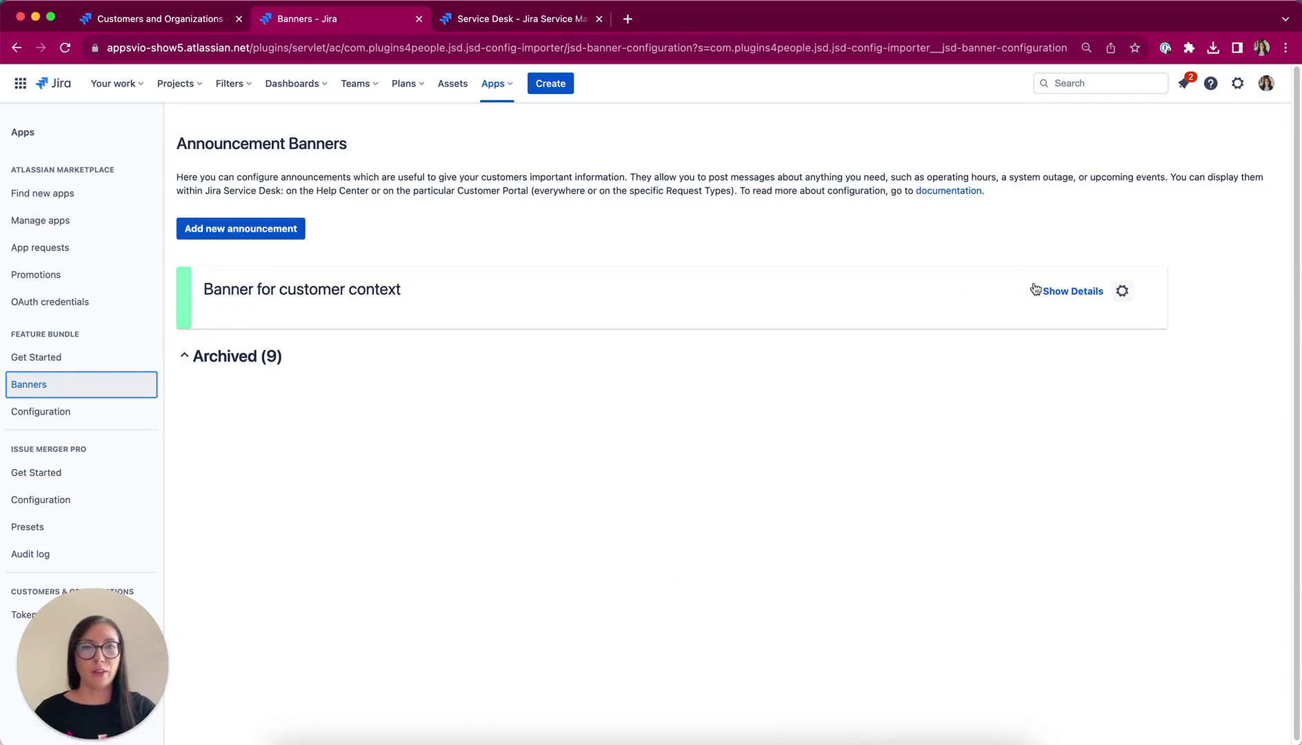
{"action": "left_click", "coordinate": [1123, 291]}
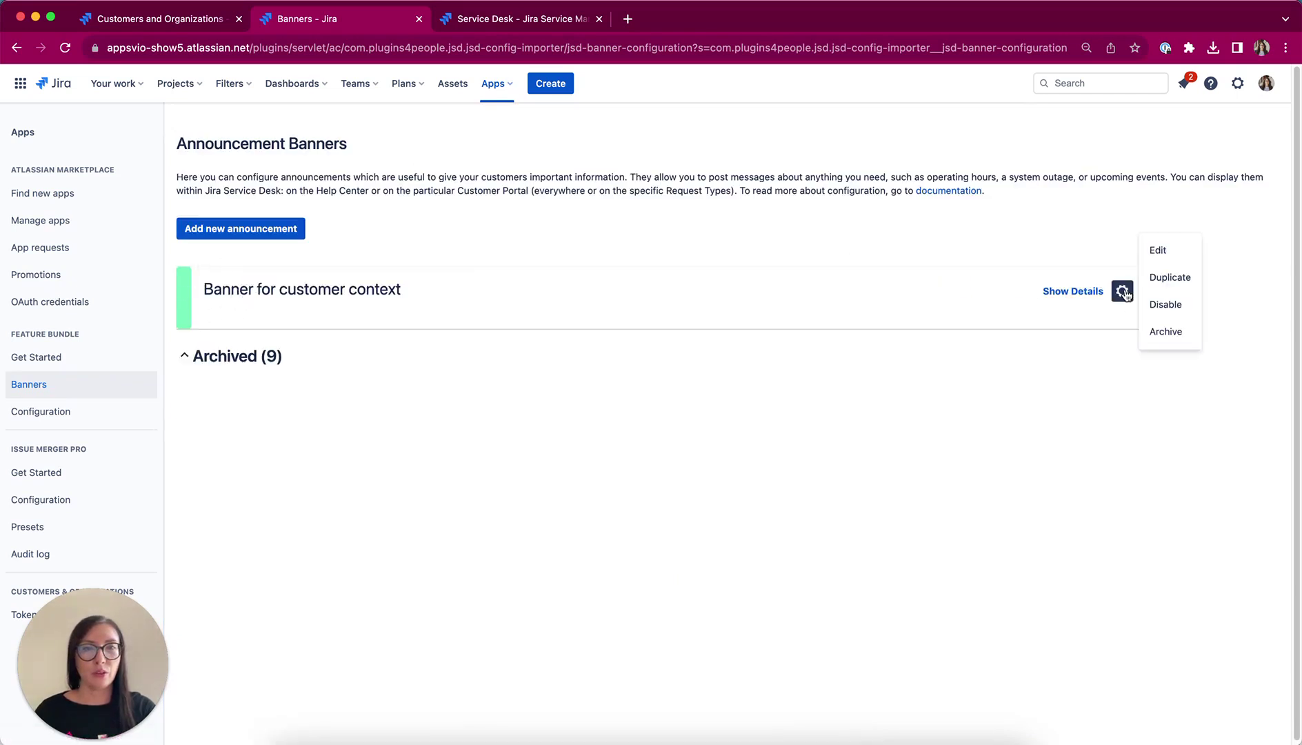
Edit the 'Banner for customer context' announcement and advance from Locate to the Schedule step
{"action": "left_click", "coordinate": [1168, 252]}
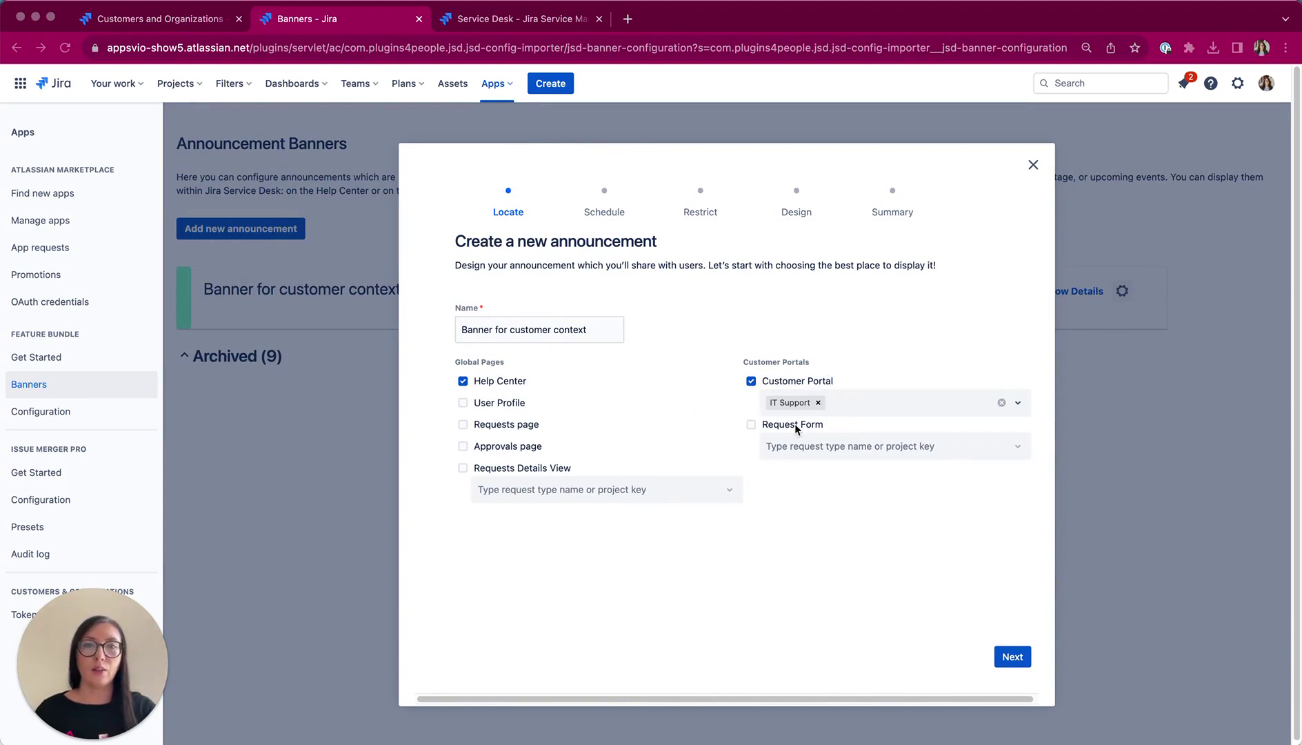
{"action": "left_click", "coordinate": [1012, 656]}
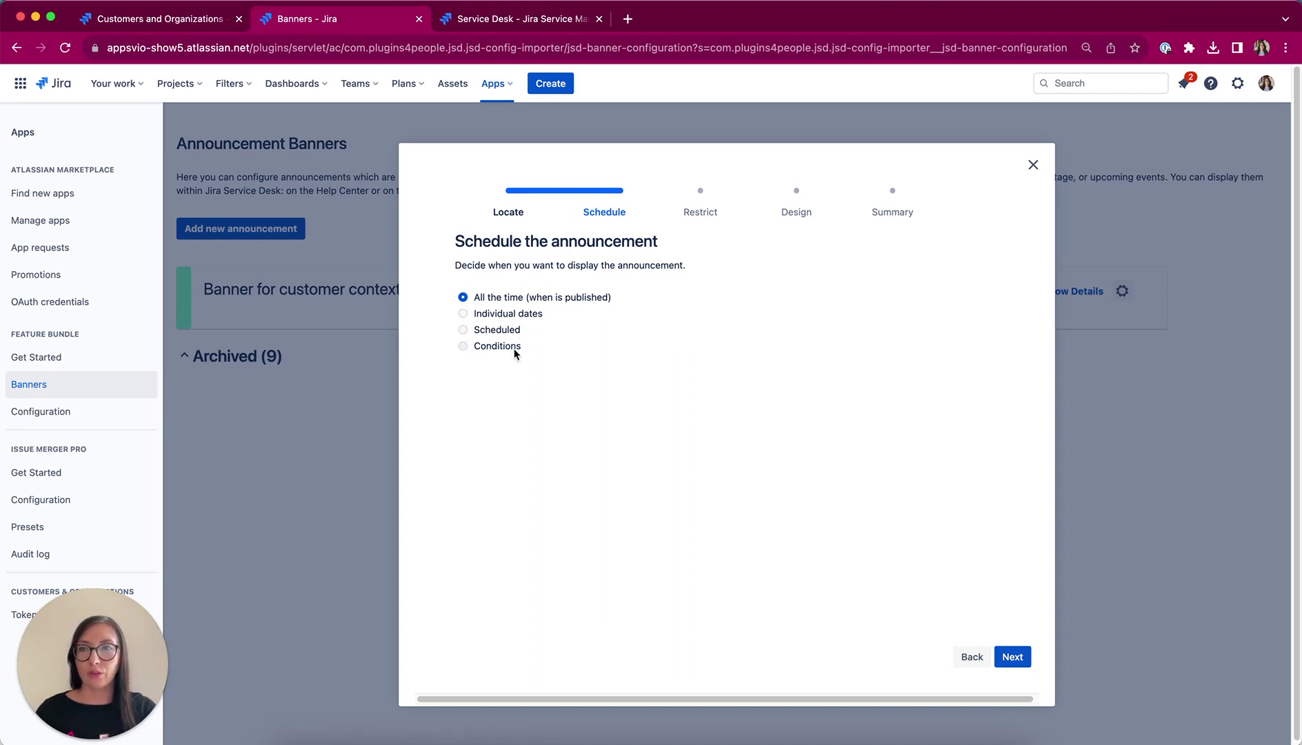
Keep 'All the time' scheduling and visibility for all, and keep the HTML editor for the banner design
{"action": "left_click", "coordinate": [1013, 659]}
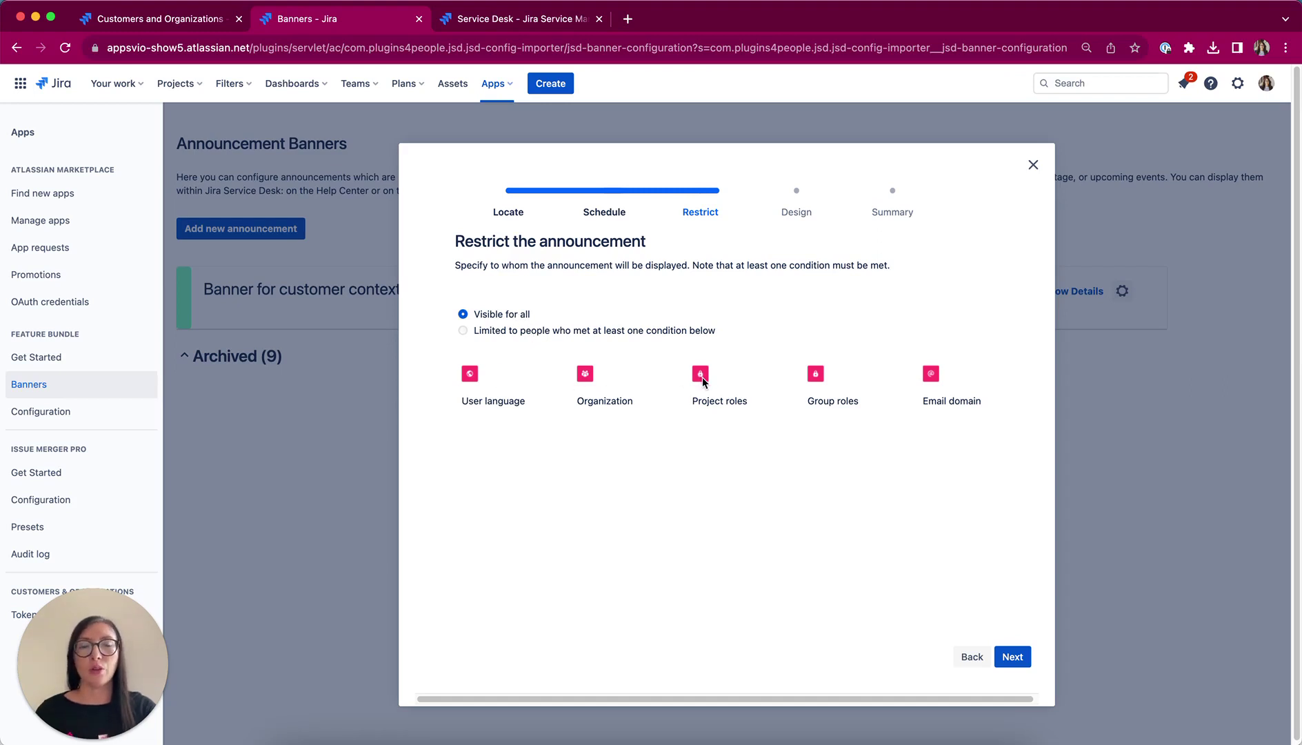
{"action": "left_click", "coordinate": [1010, 661]}
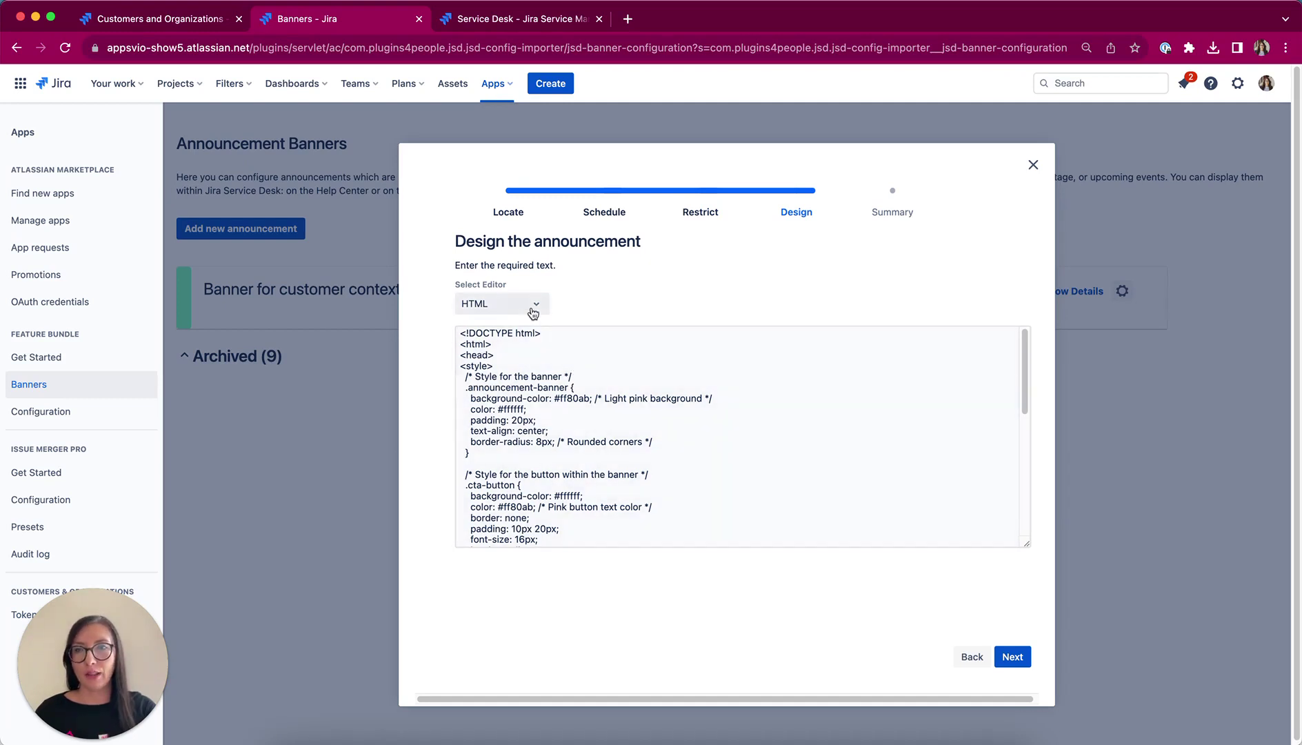
{"action": "left_click", "coordinate": [529, 304]}
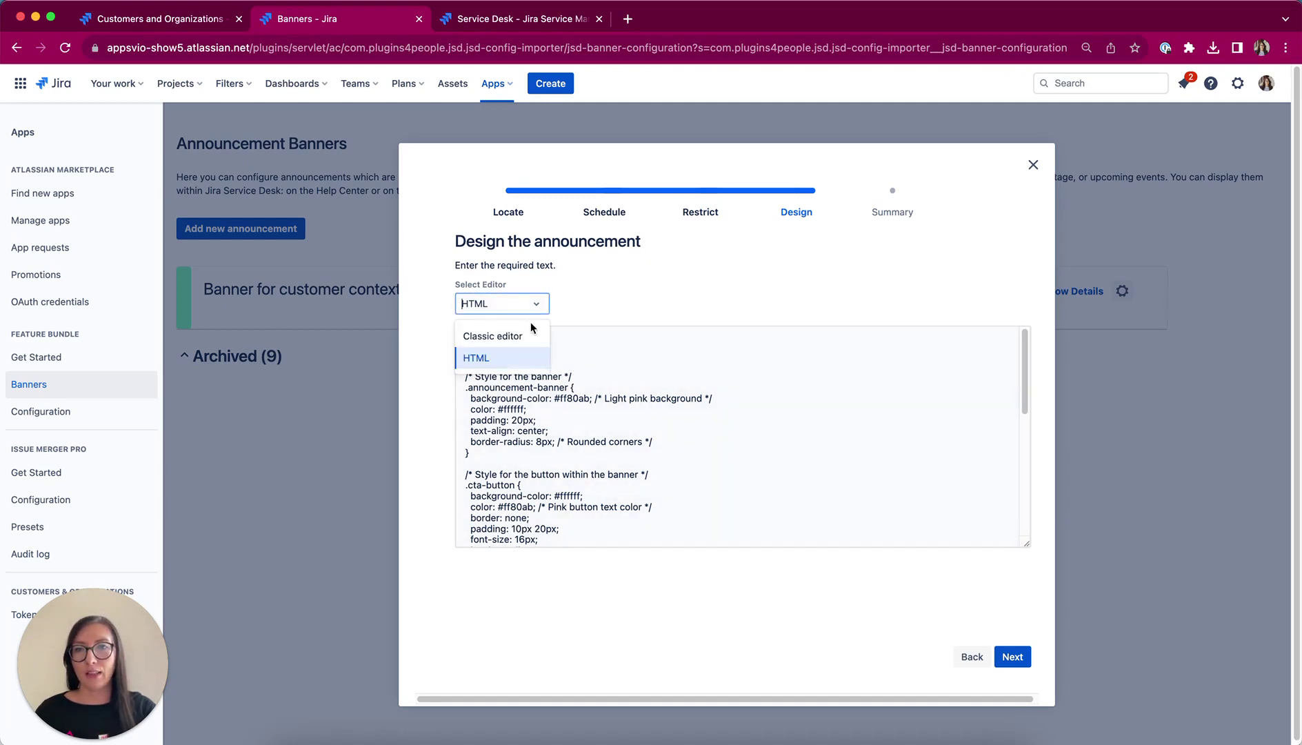
{"action": "left_click", "coordinate": [733, 293]}
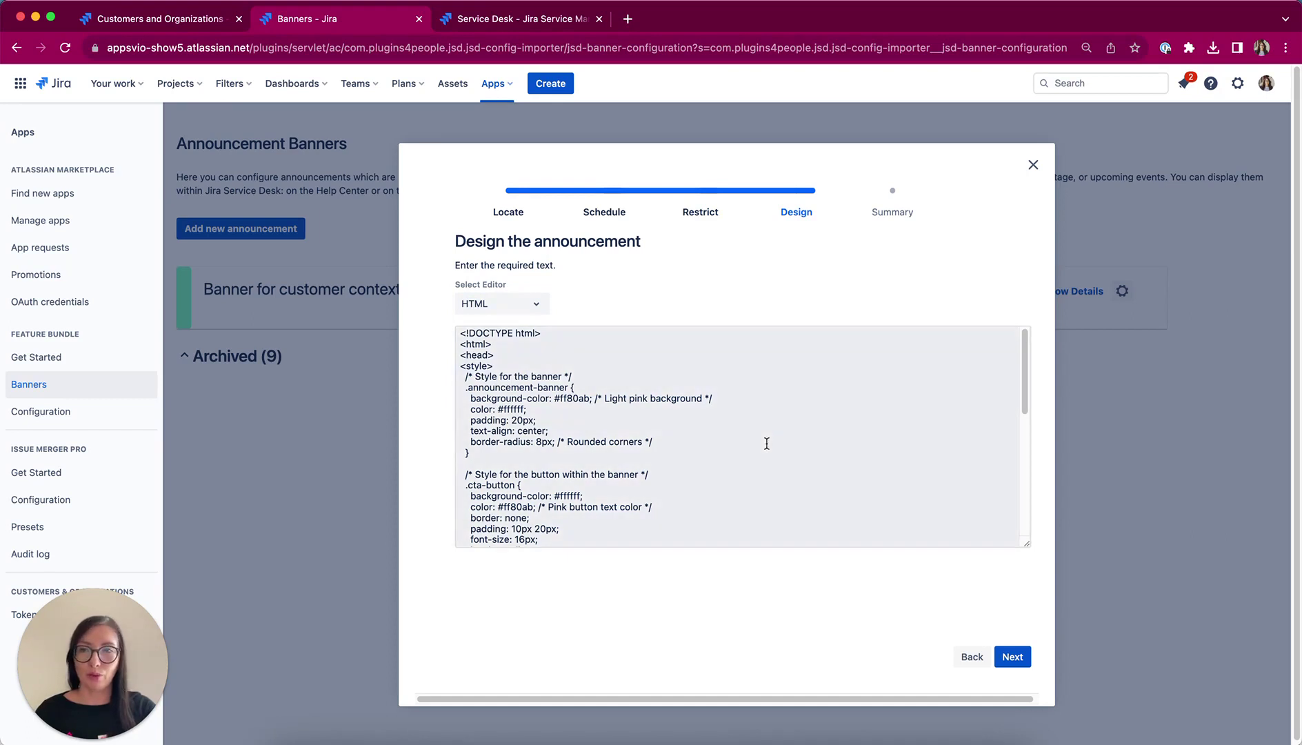
{"action": "left_click", "coordinate": [1011, 656]}
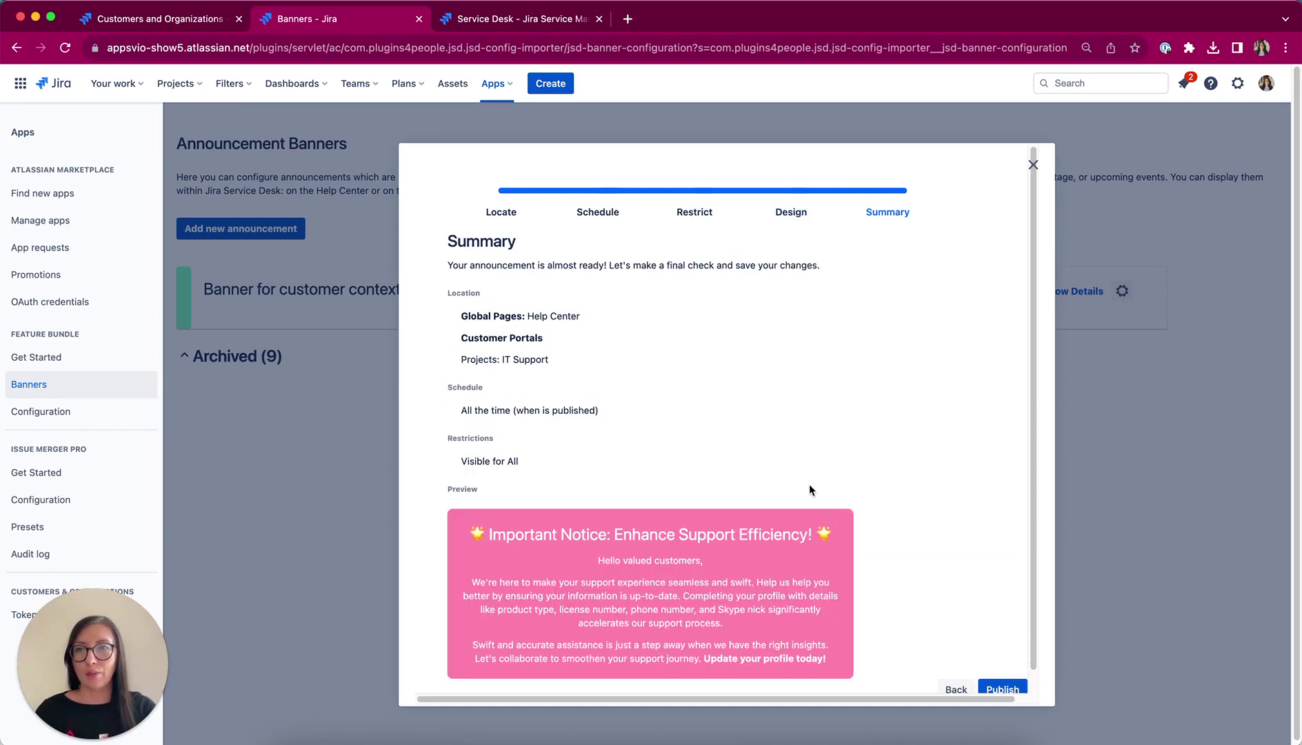
{"action": "scroll", "coordinate": [809, 485], "scroll_direction": "down", "scroll_amount": 1}
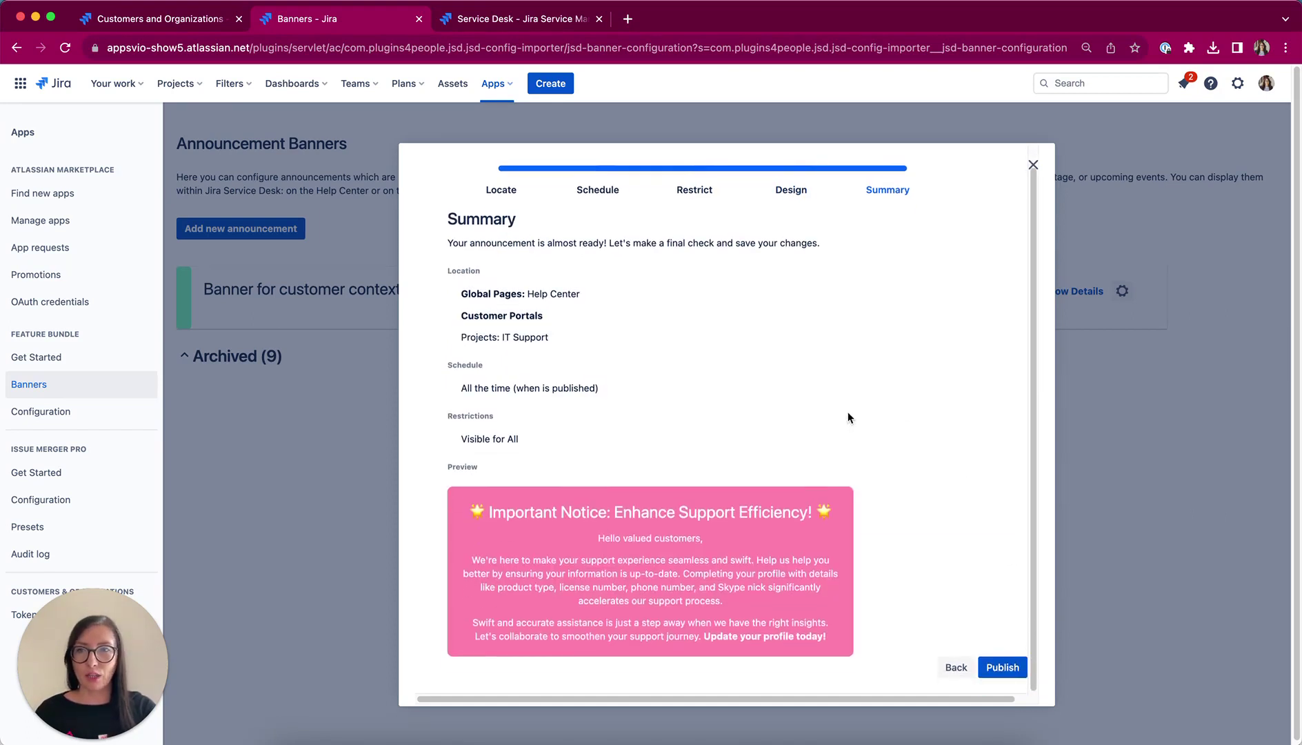